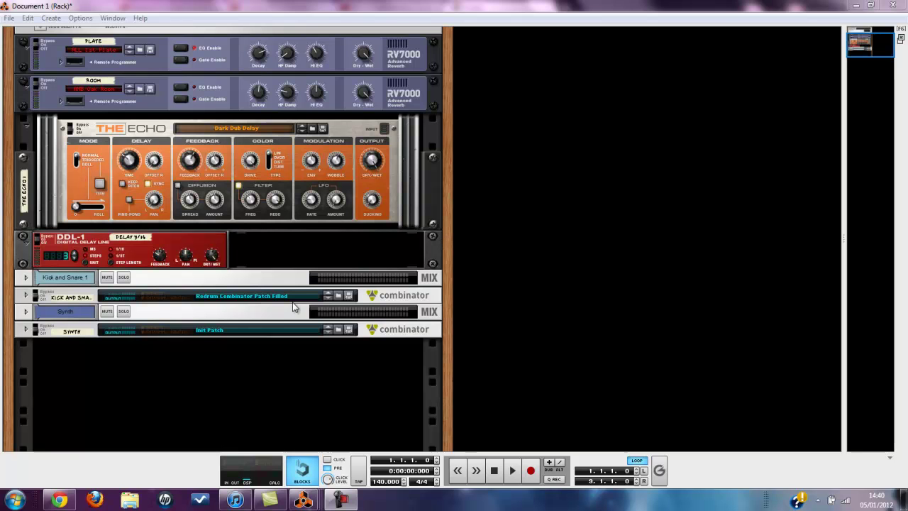
Create Combinator 1 containing a Mixer 14:2 with a Redrum drum computer below it.
right_click(146, 360)
mouse_move(192, 451)
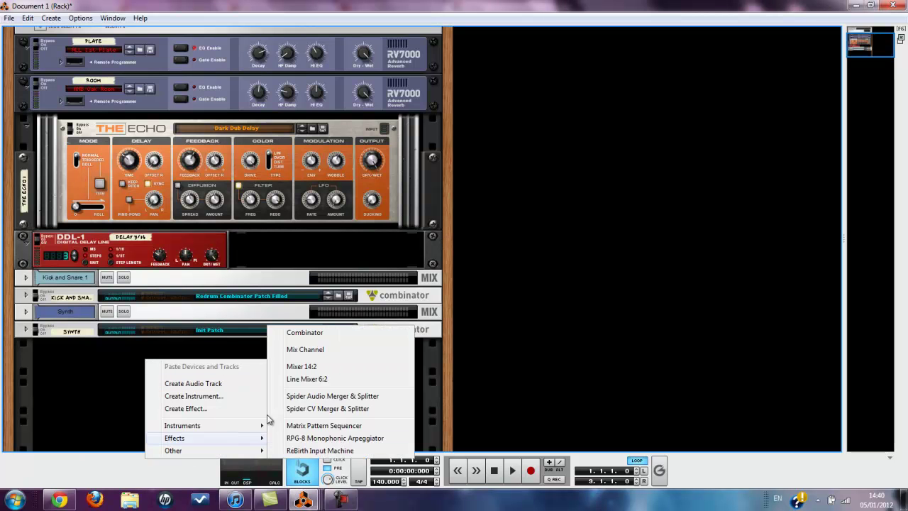
left_click(301, 334)
right_click(193, 334)
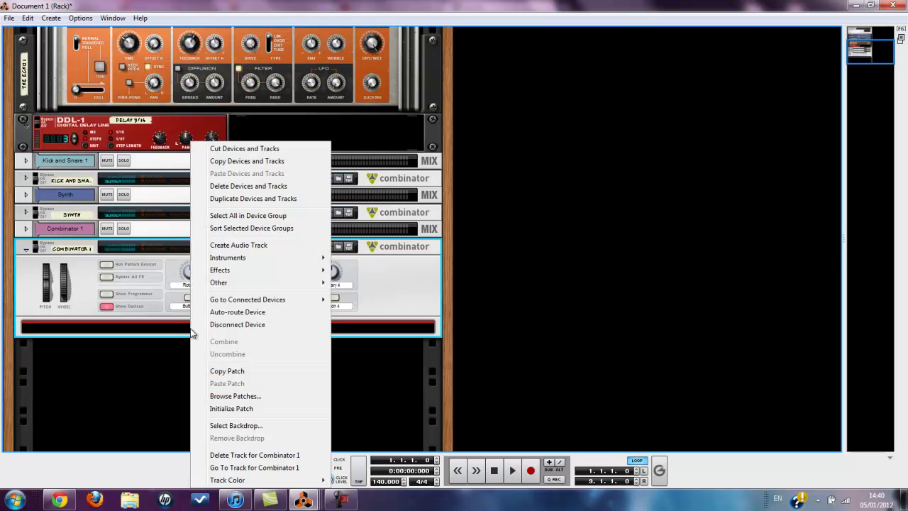
mouse_move(250, 284)
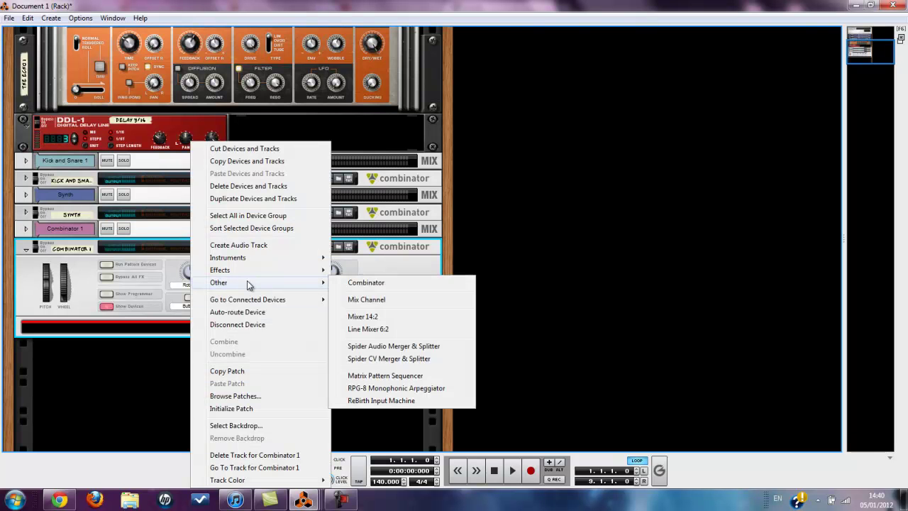
left_click(384, 318)
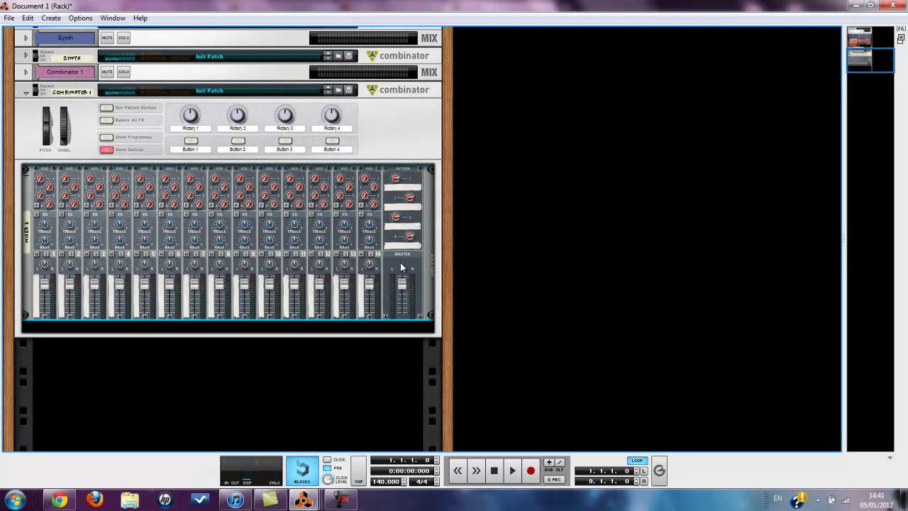
right_click(403, 264)
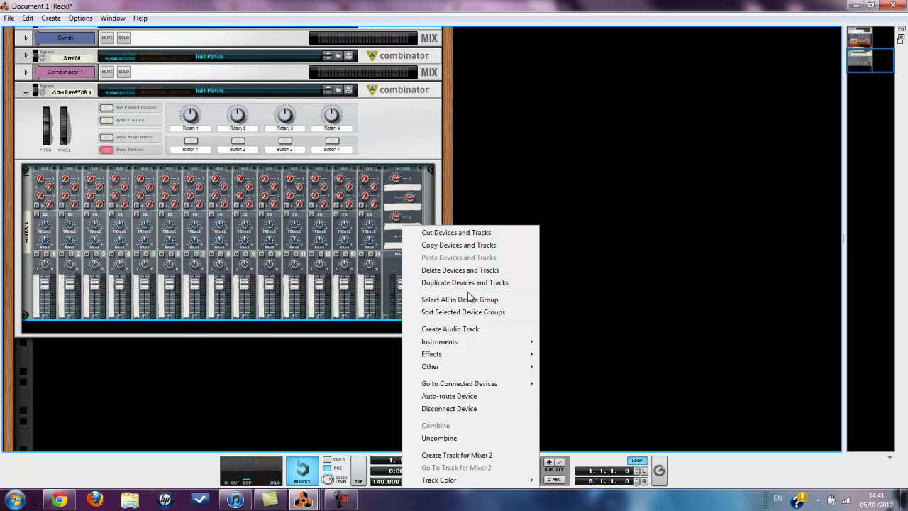
mouse_move(450, 343)
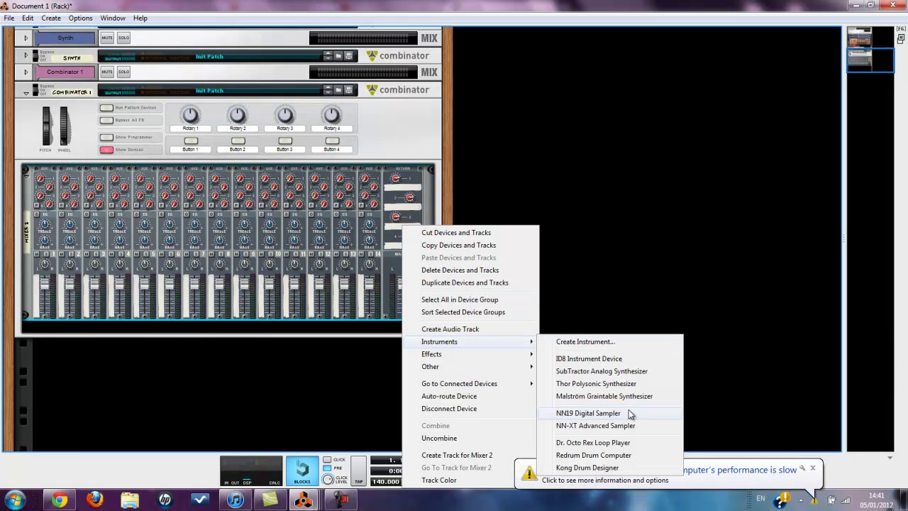
left_click(568, 457)
Initialize the Redrum patch and load KICK9 from the KICKDRUMS folder into channel 1.
right_click(96, 283)
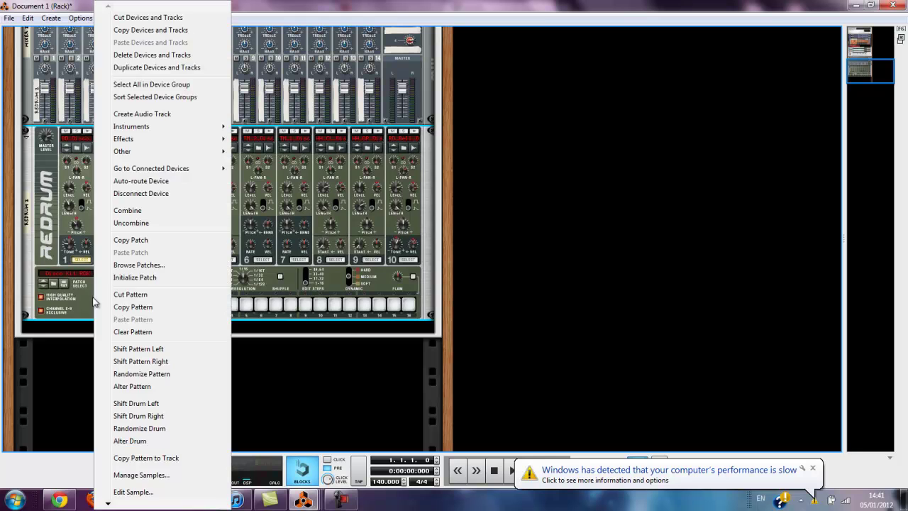
left_click(125, 281)
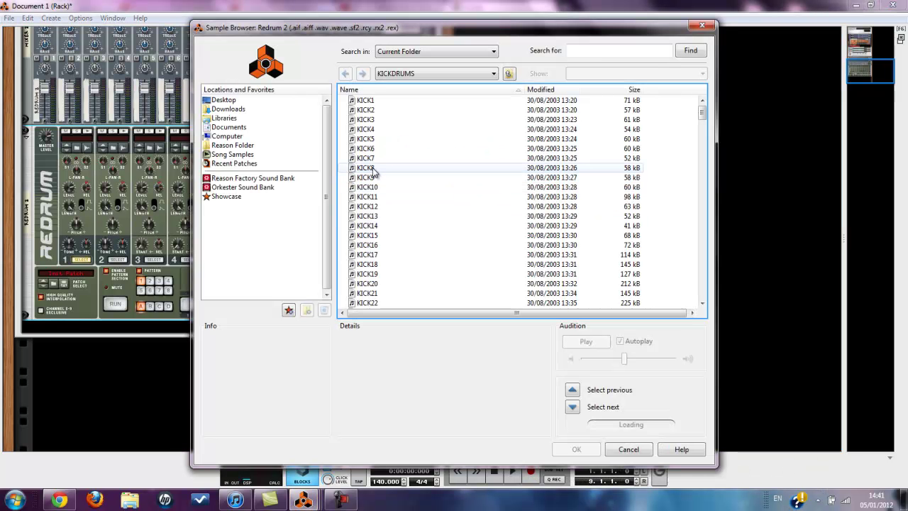
left_click(365, 177)
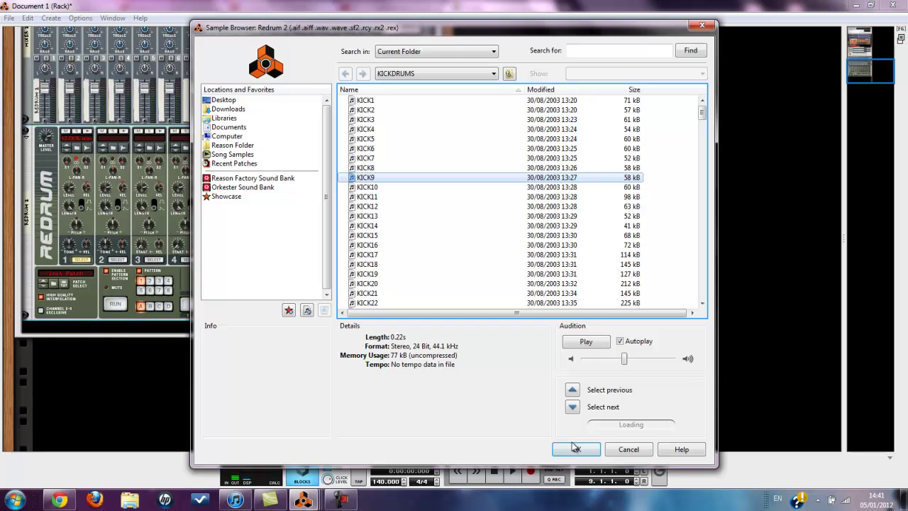
left_click(575, 450)
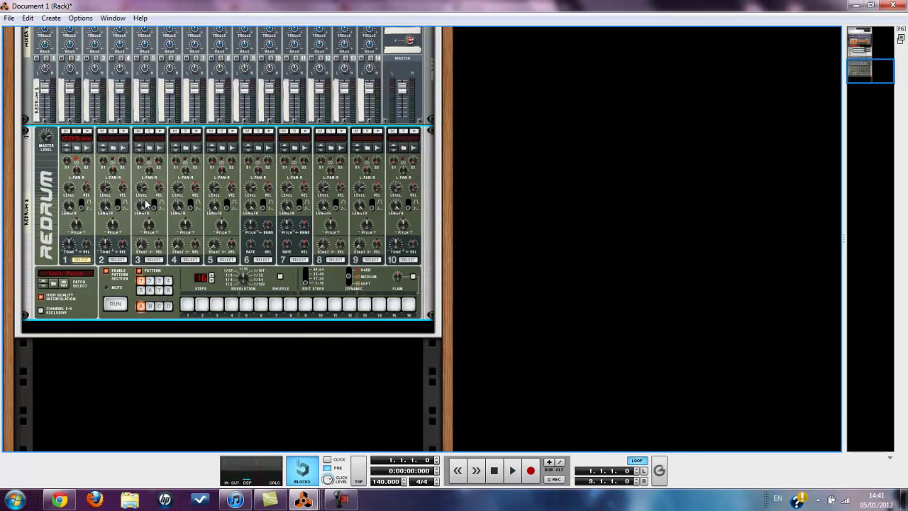
Add a Spider Audio Merger & Splitter below the Redrum.
right_click(66, 339)
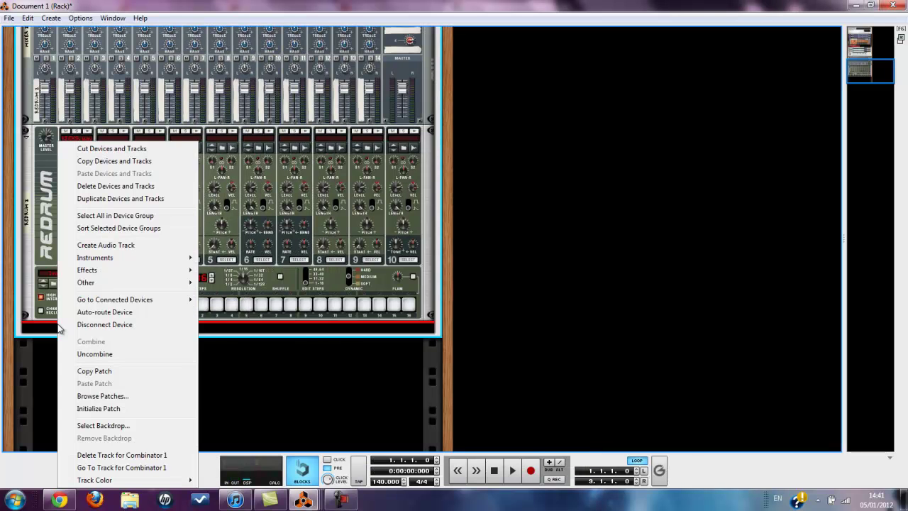
mouse_move(117, 287)
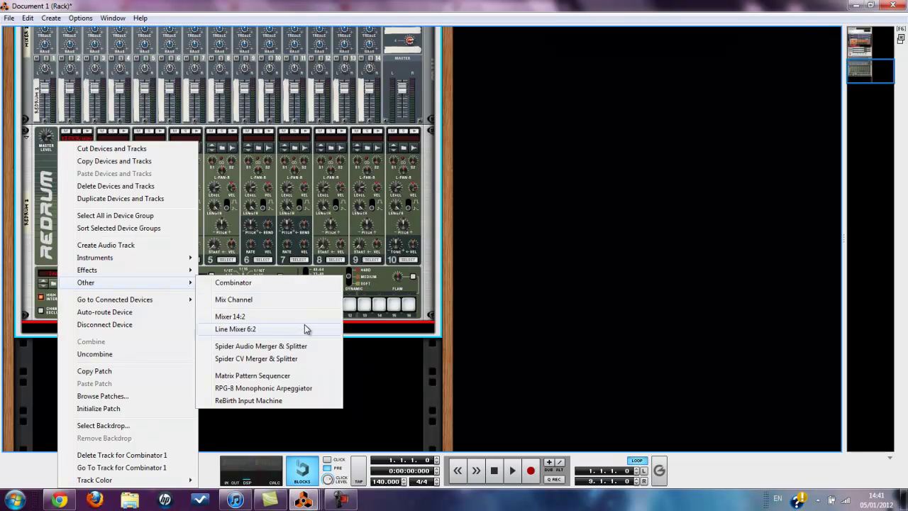
left_click(241, 348)
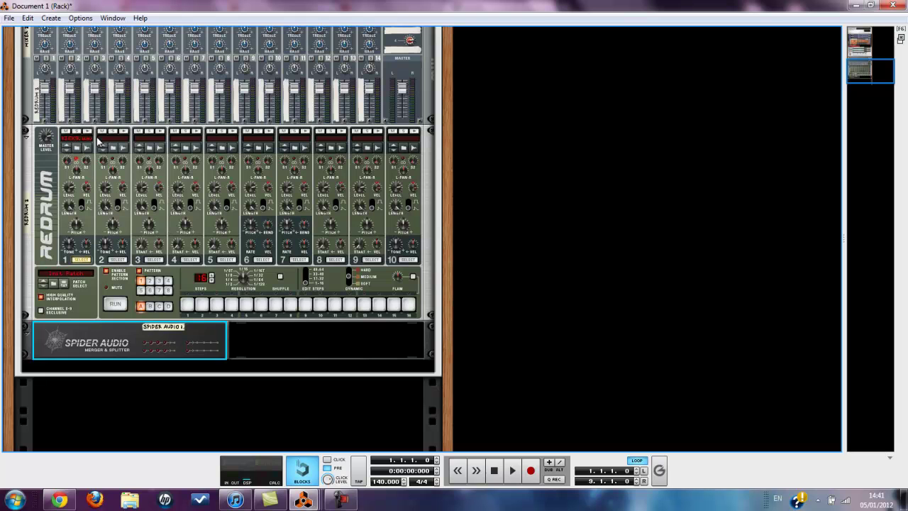
On the back panel, cable Redrum channel 1 through the Spider into mixer channel 1.
key("Tab")
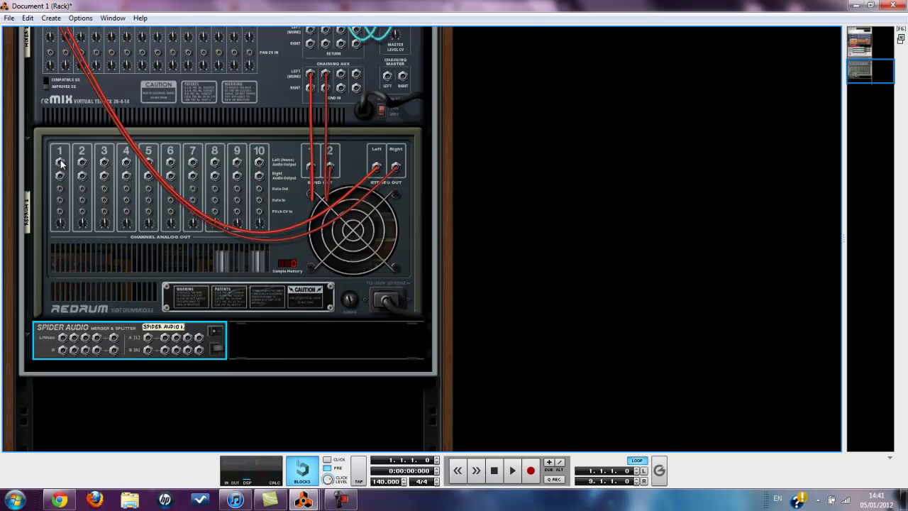
left_click_drag(60, 162, 127, 340)
left_click_drag(61, 162, 51, 134)
scroll(140, 192, "down", 3)
left_click_drag(164, 352, 54, 116)
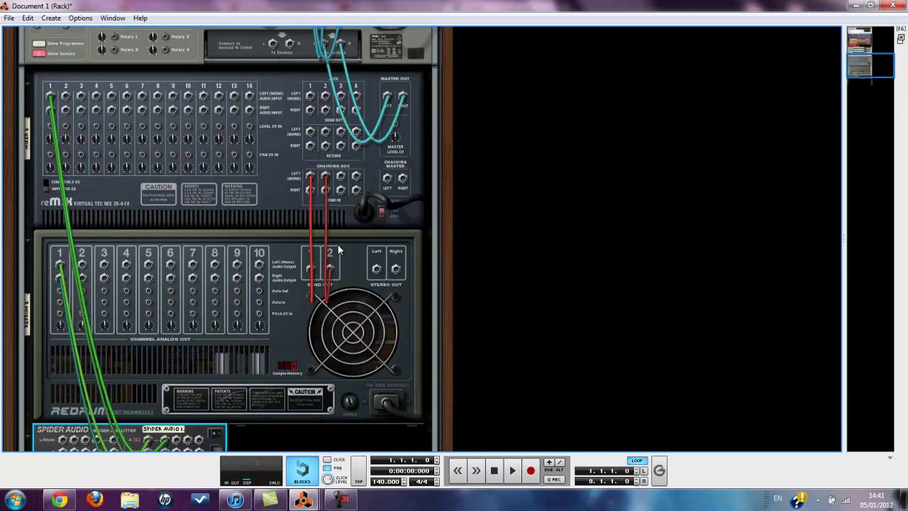
scroll(372, 181, "down", 3)
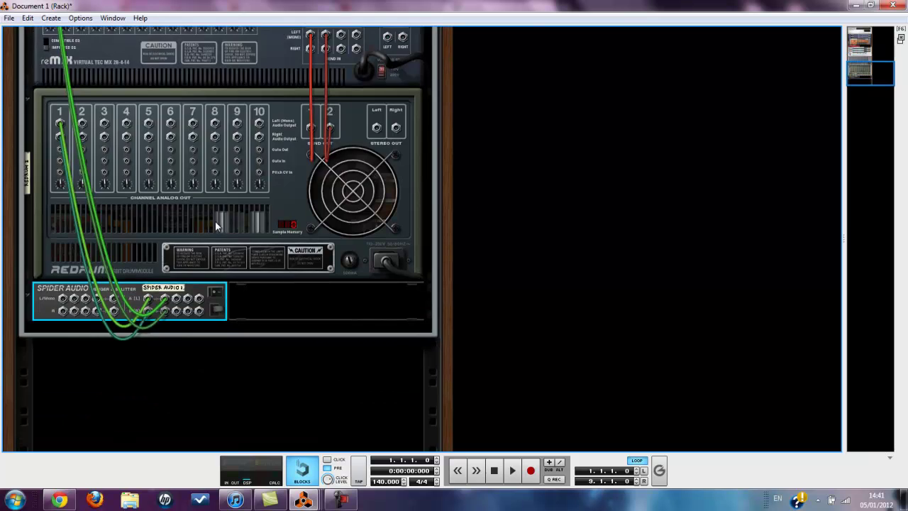
Program Redrum kicks on steps 1, 5, 9 and 13, then test-play the pattern.
key("Tab")
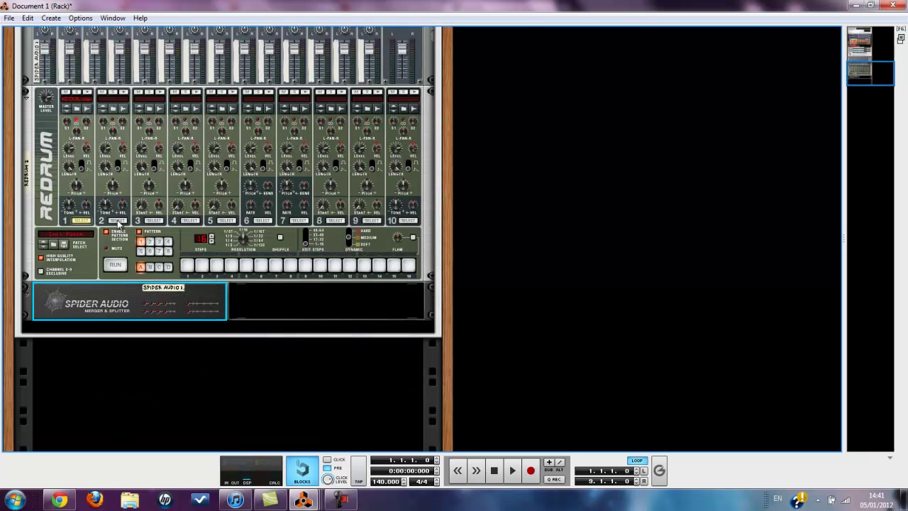
left_click(86, 275)
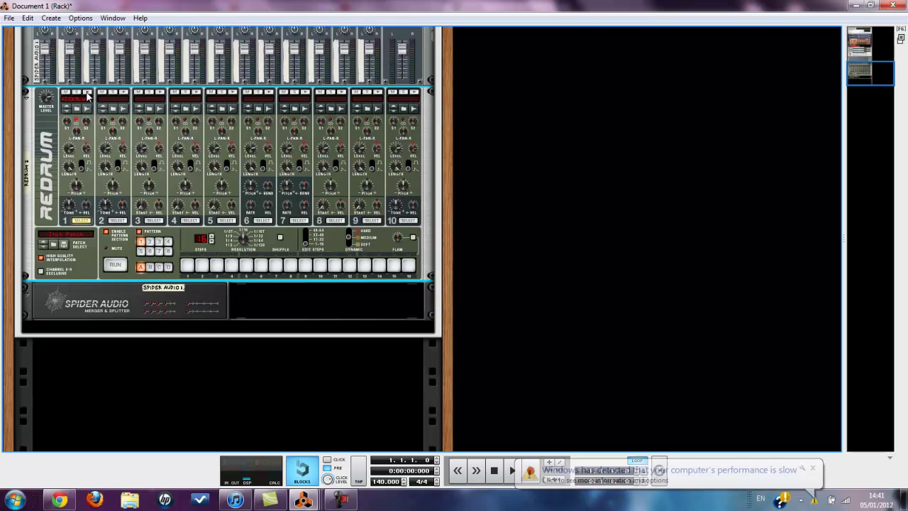
left_click(188, 267)
left_click(246, 267)
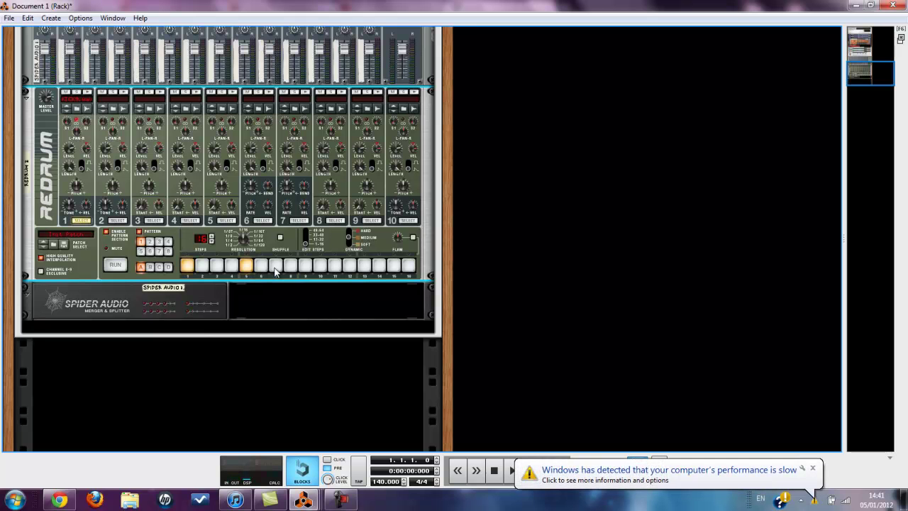
left_click(364, 267)
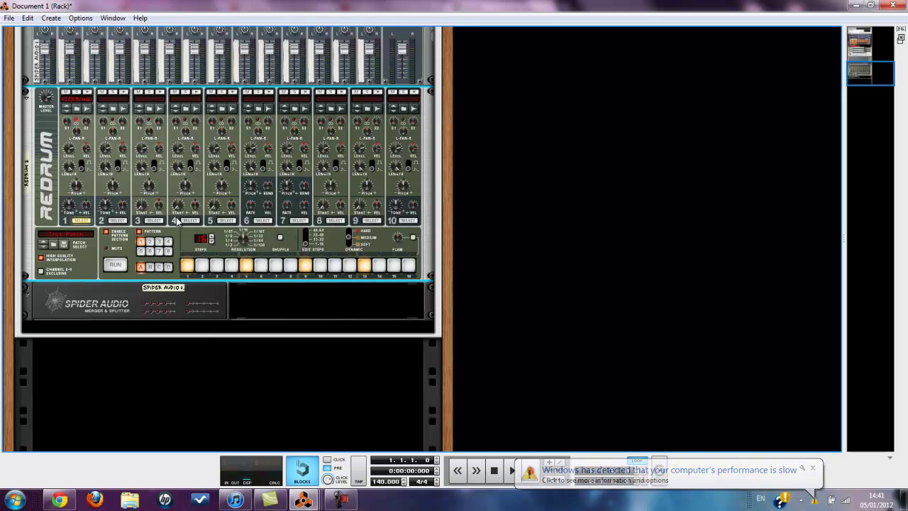
left_click(113, 265)
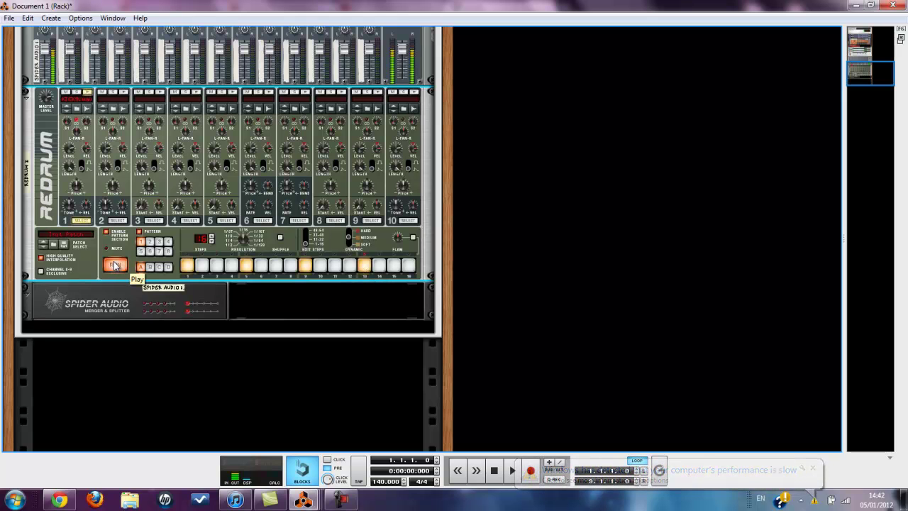
left_click(113, 265)
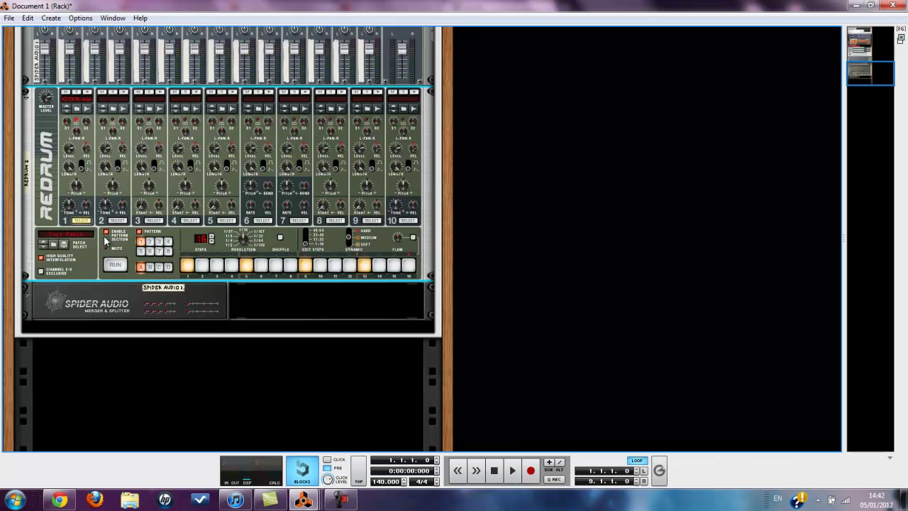
Copy the Redrum pattern to its sequencer track.
right_click(106, 240)
left_click(132, 458)
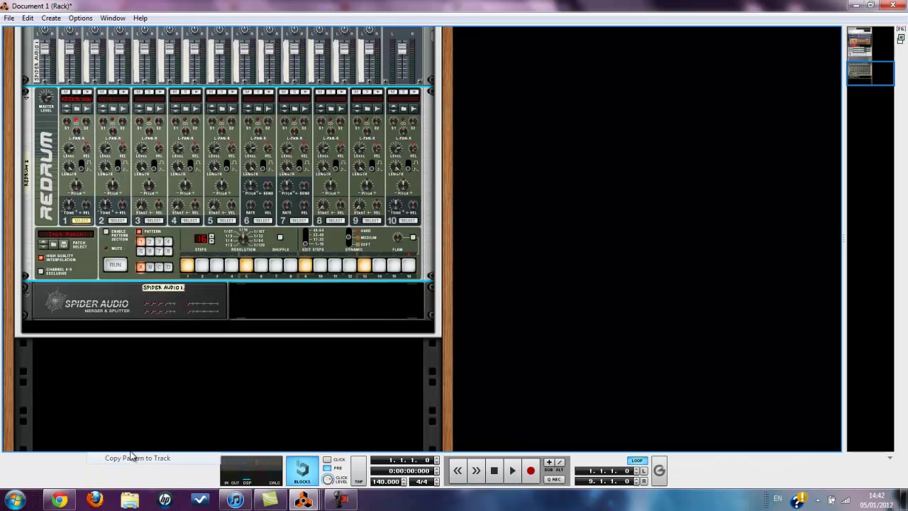
scroll(88, 191, "up", 3)
scroll(87, 192, "down", 3)
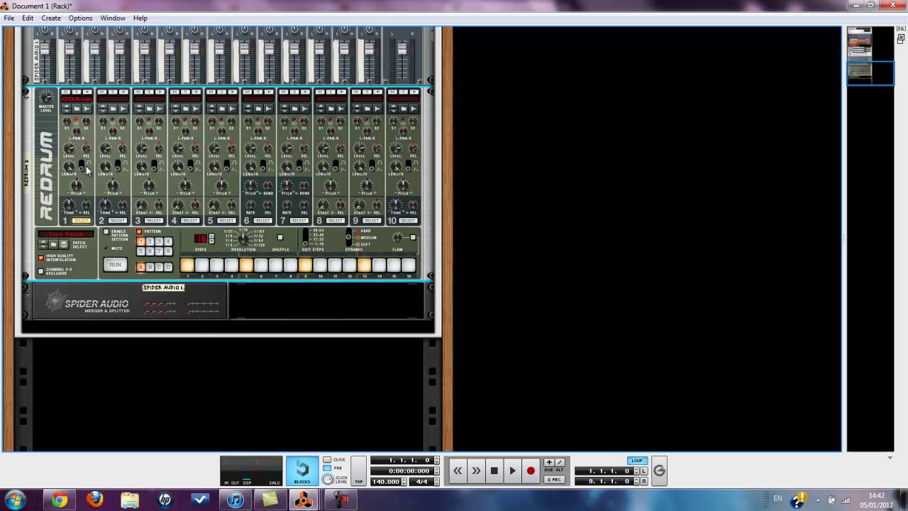
scroll(112, 235, "up", 10)
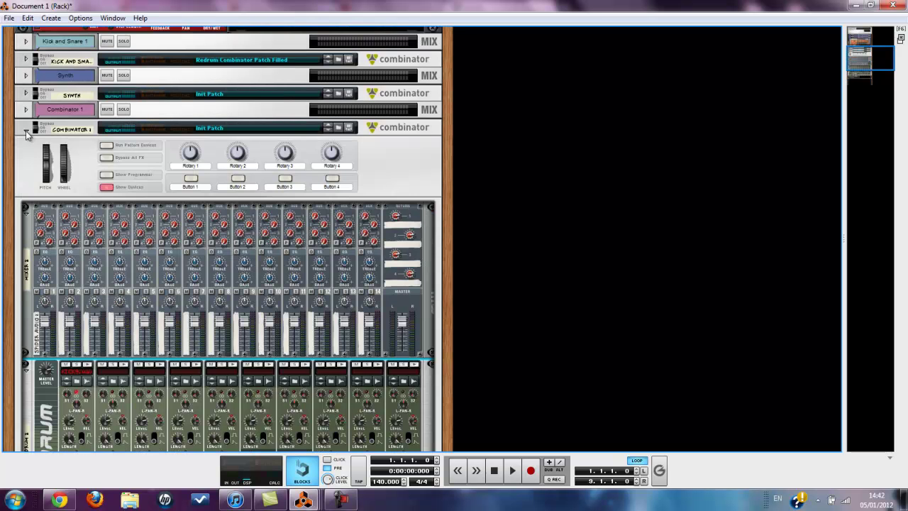
Fold Combinator 1 and unfold the Synth combinator to reveal its Thor.
left_click(26, 130)
left_click(165, 384)
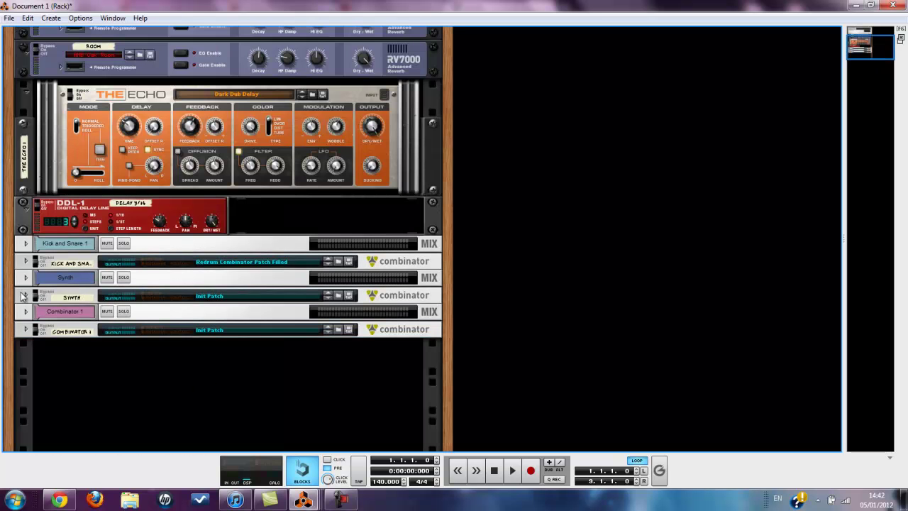
left_click(25, 296)
scroll(142, 192, "down", 5)
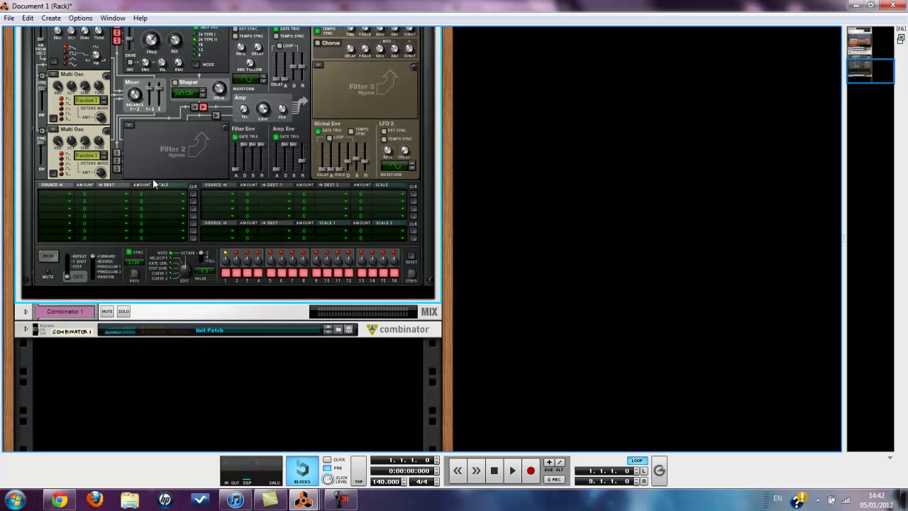
scroll(172, 207, "up", 4)
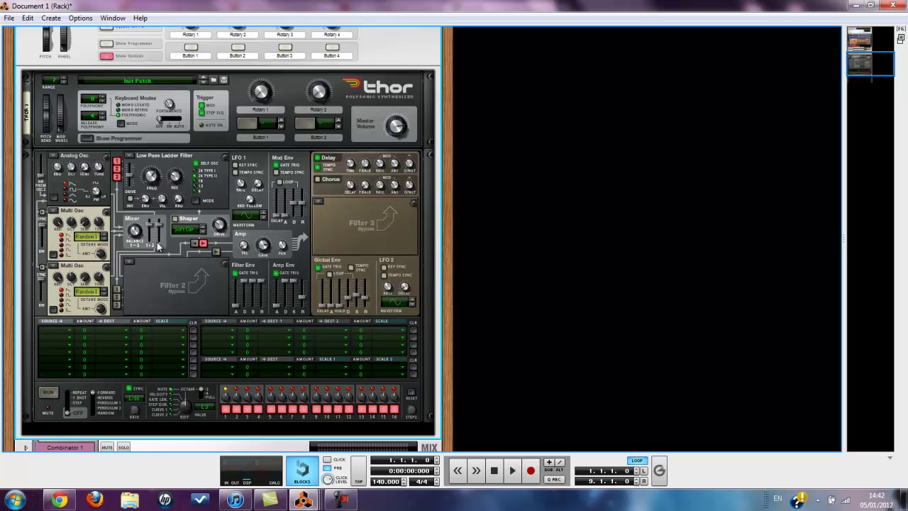
scroll(159, 213, "down", 3)
Insert an MClass Compressor after the Thor synth.
right_click(154, 200)
mouse_move(225, 256)
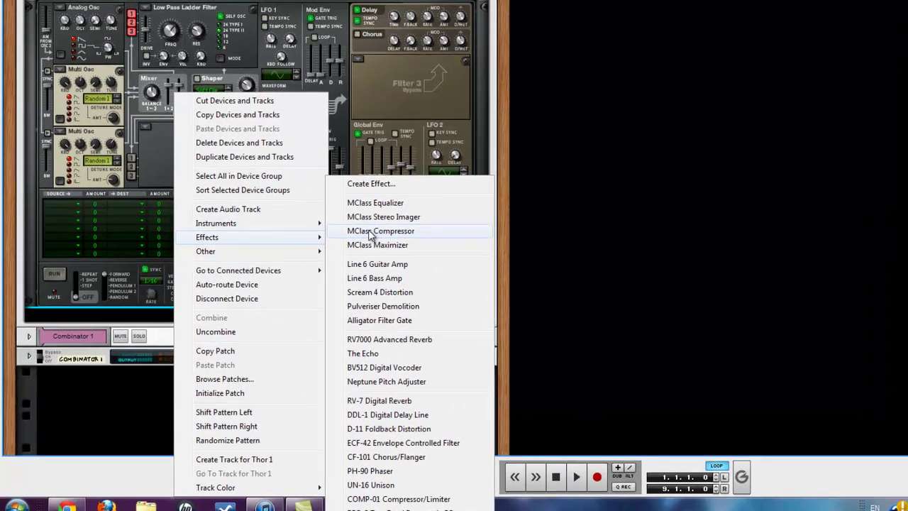
left_click(329, 252)
scroll(218, 132, "down", 2)
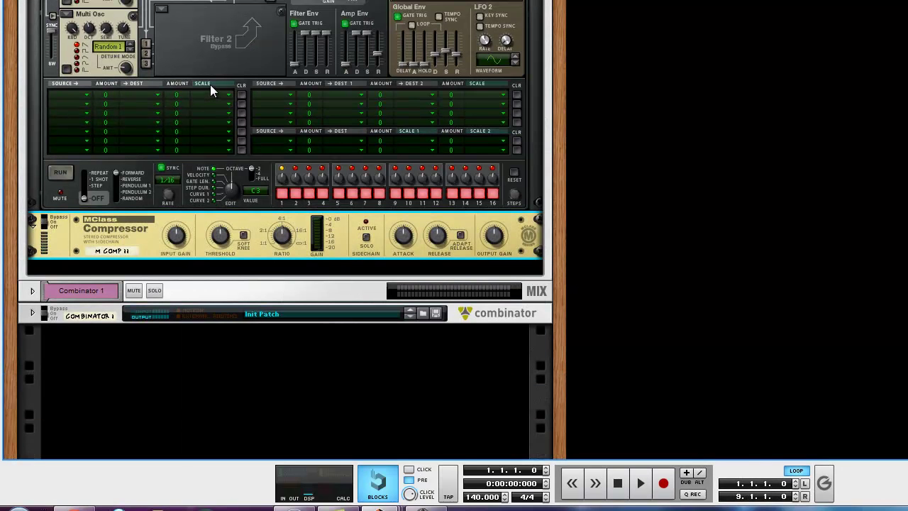
Unfold Combinator 1 to show its mixer, Redrum and Spider Audio.
left_click(45, 317)
left_click(33, 312)
scroll(368, 144, "up", 7)
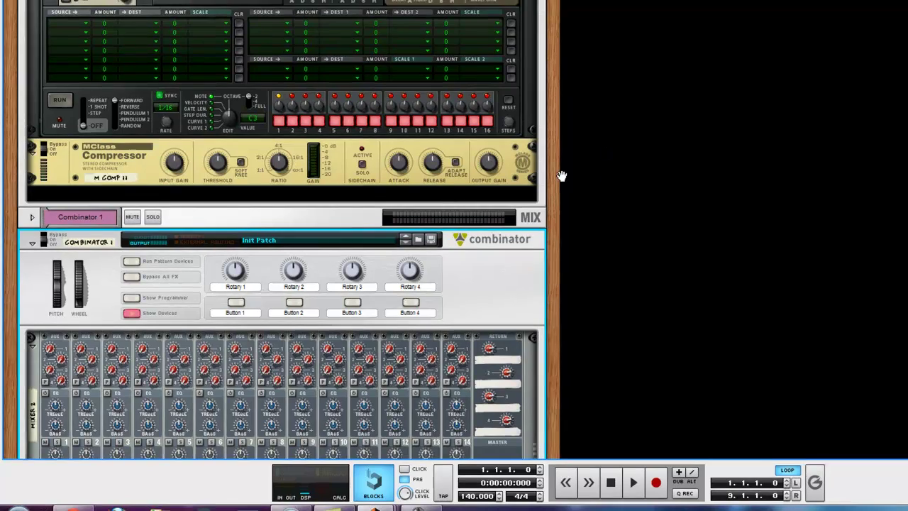
scroll(452, 208, "up", 6)
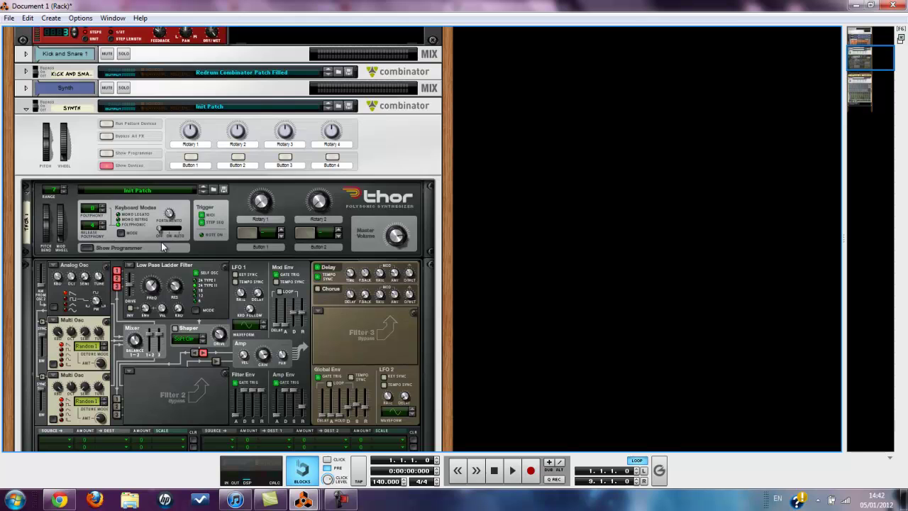
Cable a Spider Audio split output into the MClass Compressor's Sidechain In.
scroll(247, 342, "down", 5)
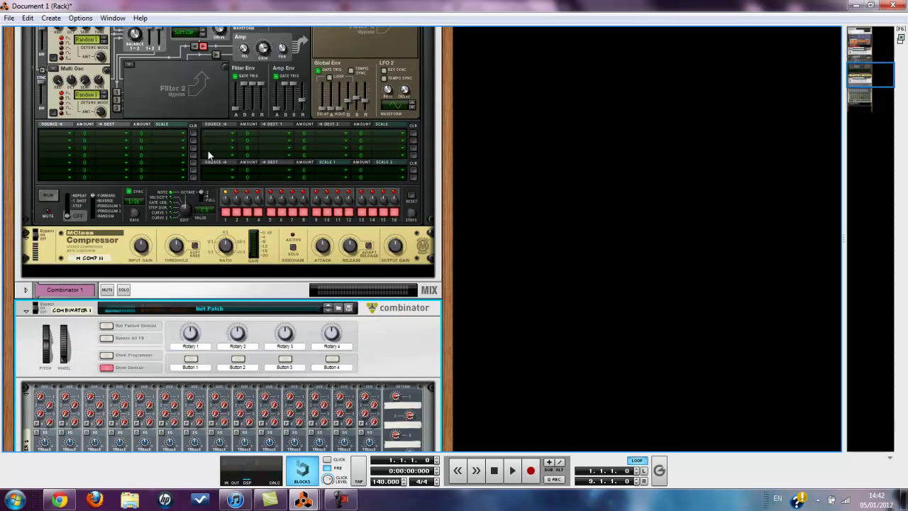
scroll(127, 99, "up", 2)
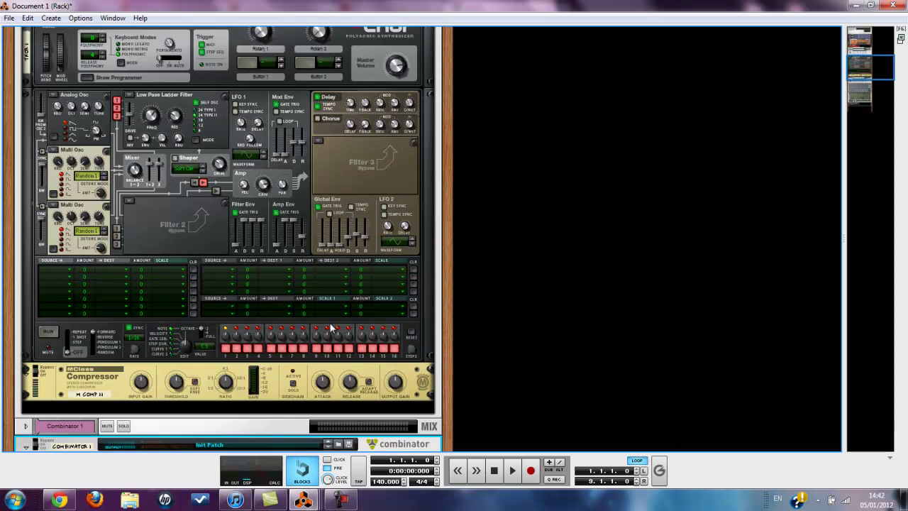
scroll(310, 292, "down", 12)
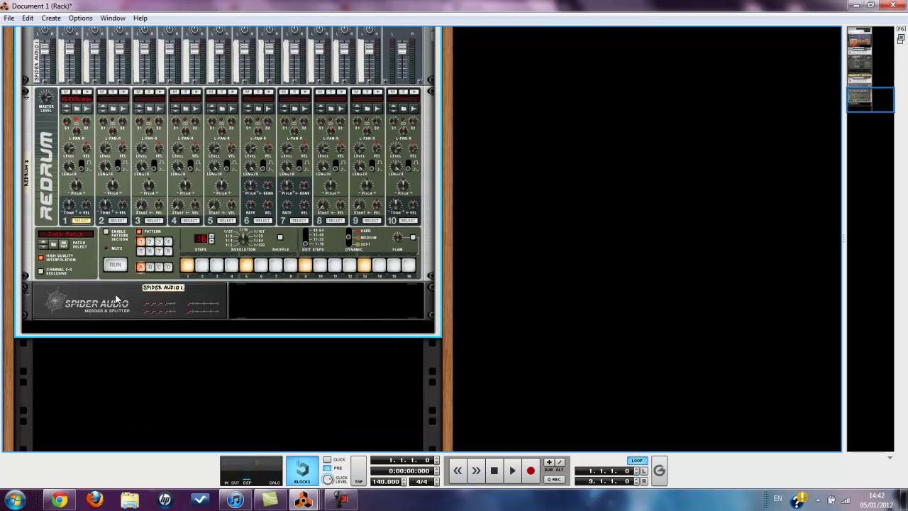
key("Tab")
left_click_drag(199, 310, 218, 276)
scroll(249, 211, "up", 6)
scroll(219, 266, "down", 6)
key("Tab")
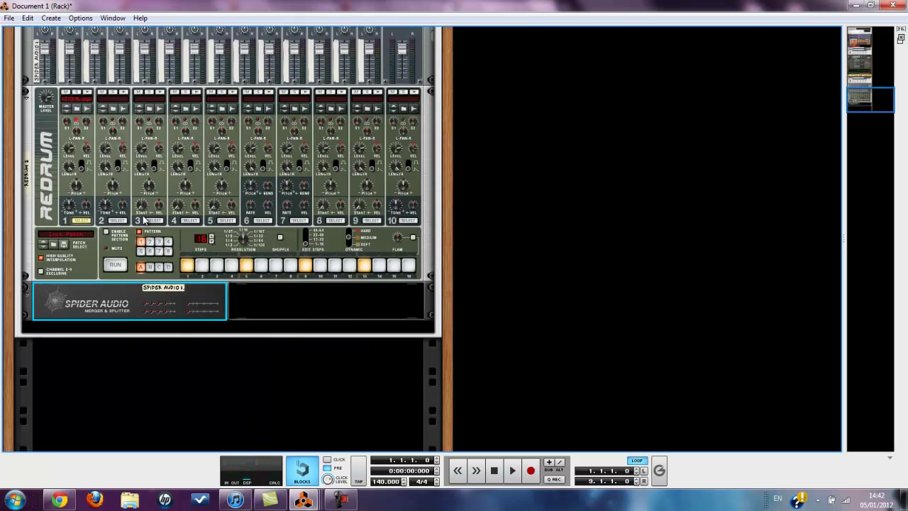
Select the MClass Compressor and raise its ratio to Infinite:1.
scroll(149, 223, "up", 5)
scroll(154, 225, "down", 2)
scroll(157, 293, "up", 6)
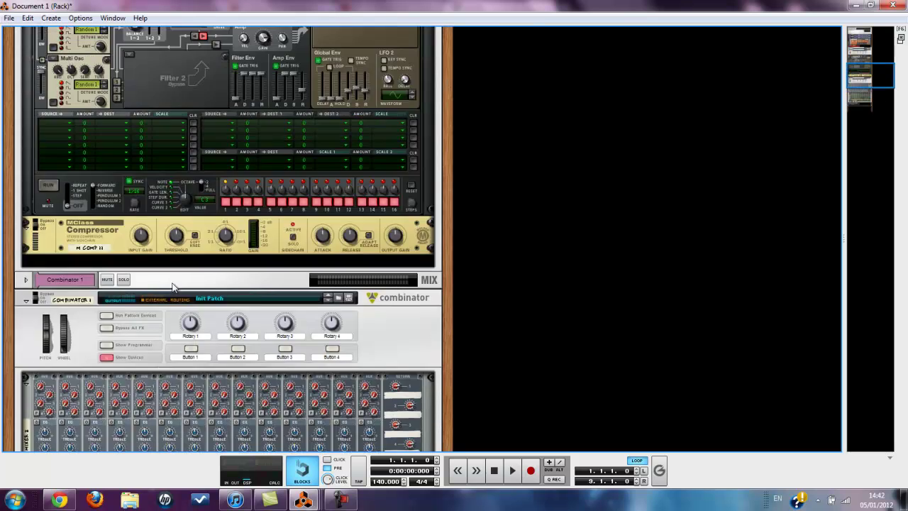
scroll(120, 299, "down", 1)
scroll(214, 259, "down", 5)
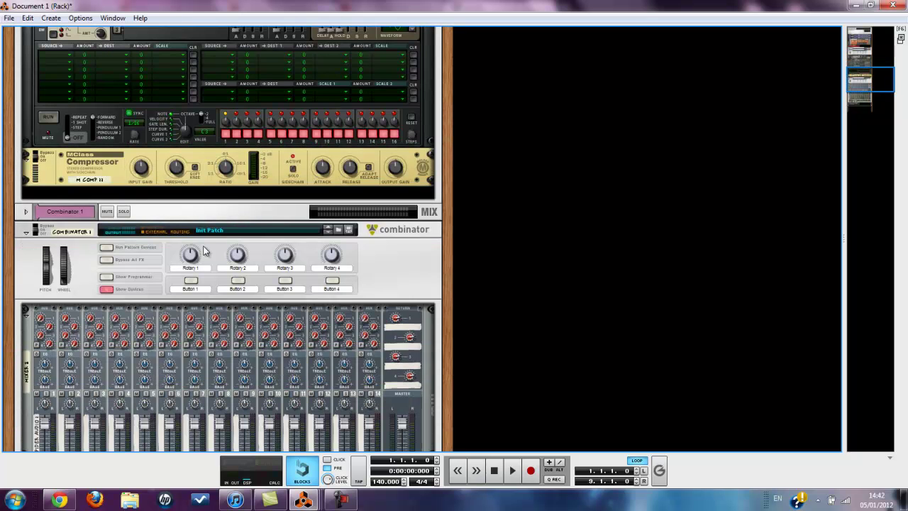
scroll(197, 218, "down", 3)
scroll(194, 204, "up", 6)
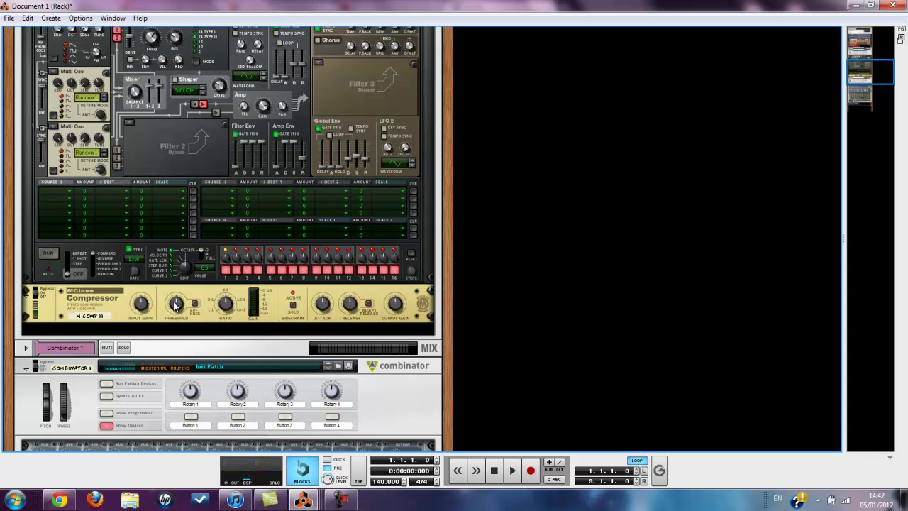
scroll(428, 289, "up", 3)
scroll(440, 291, "down", 1)
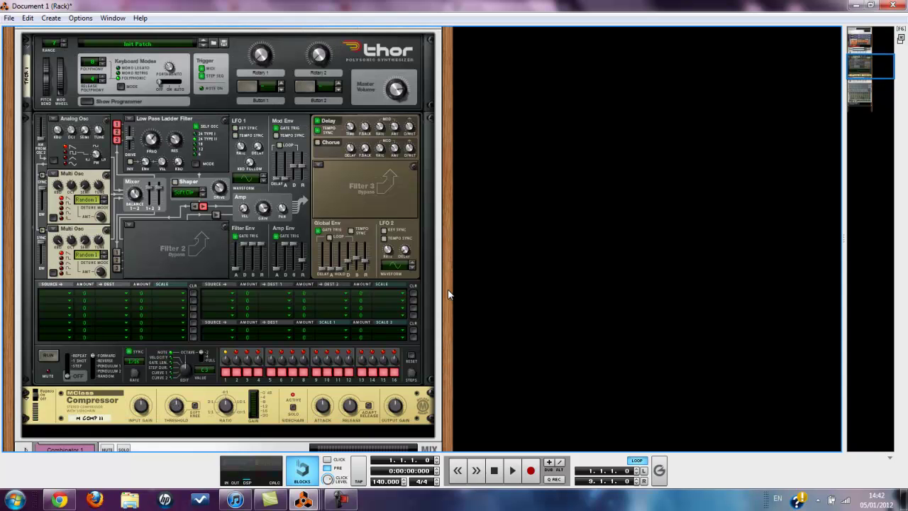
scroll(177, 406, "down", 3)
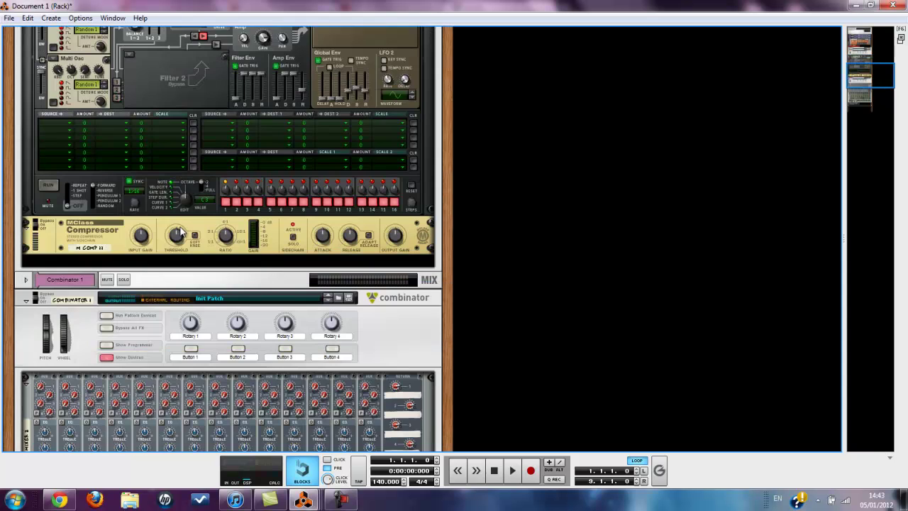
left_click(181, 233)
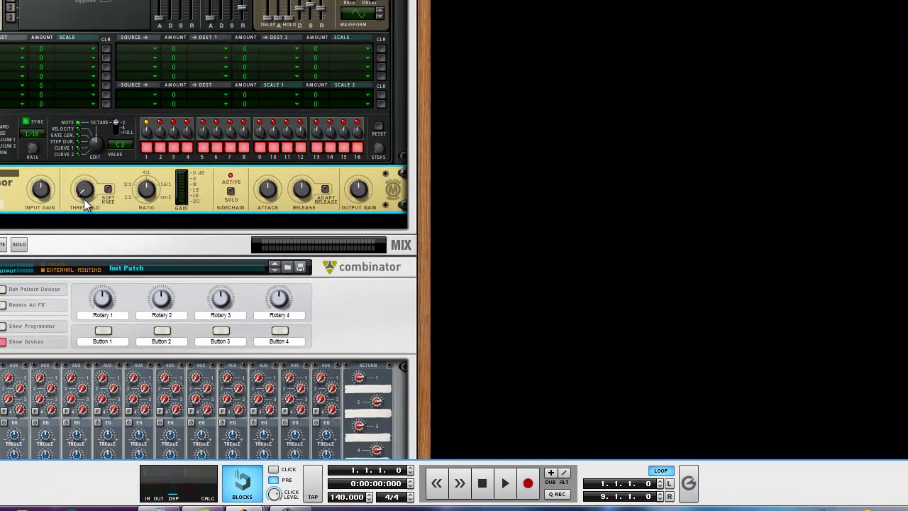
mouse_move(88, 197)
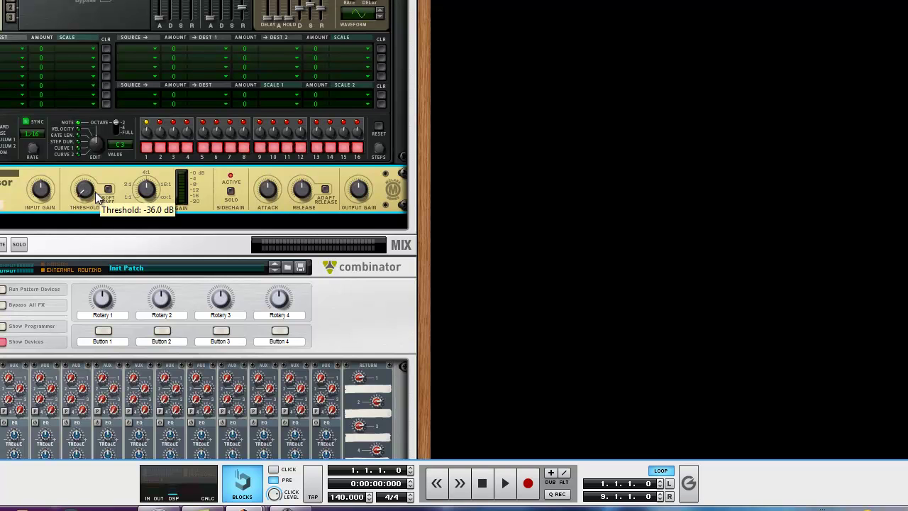
left_click_drag(148, 194, 154, 153)
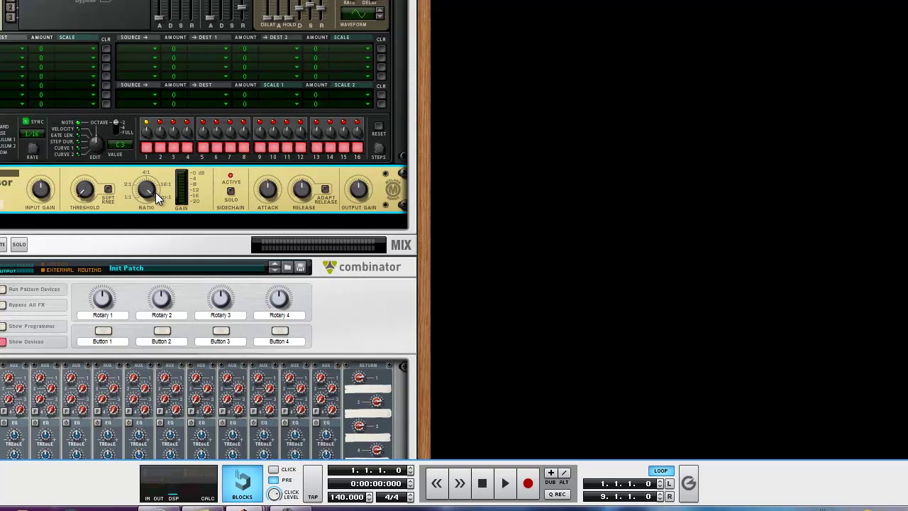
Set the compressor attack to about 22 ms and lengthen the release.
mouse_move(142, 188)
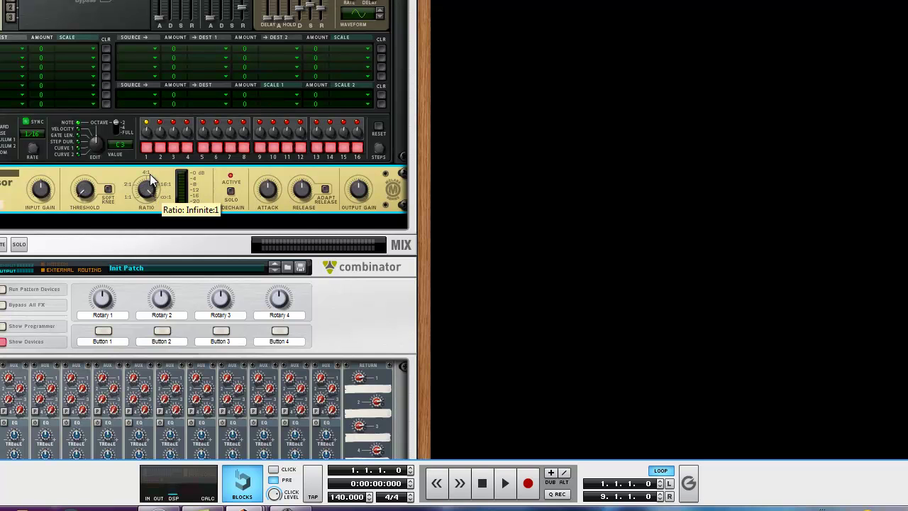
mouse_move(42, 190)
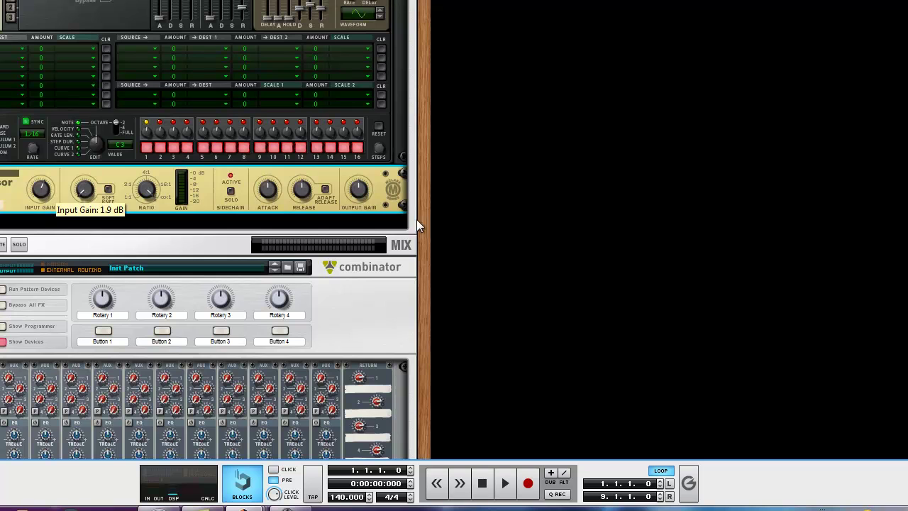
mouse_move(357, 191)
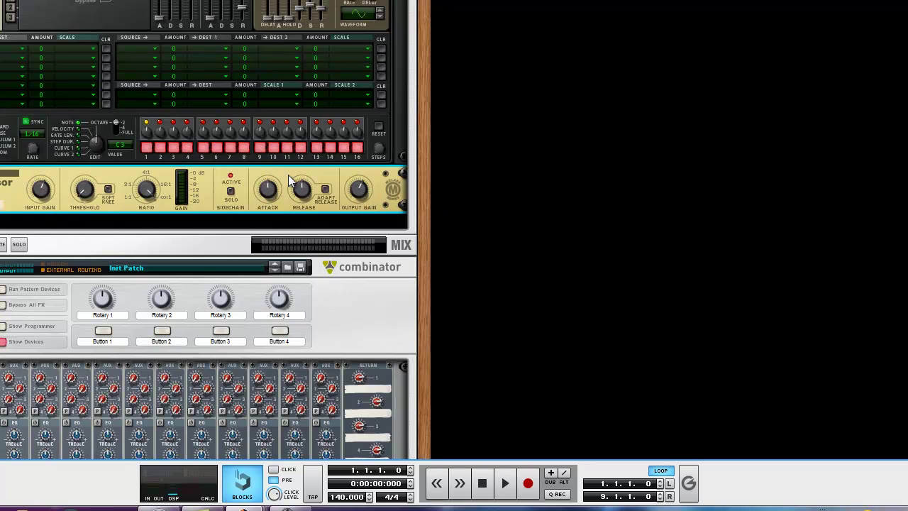
mouse_move(270, 193)
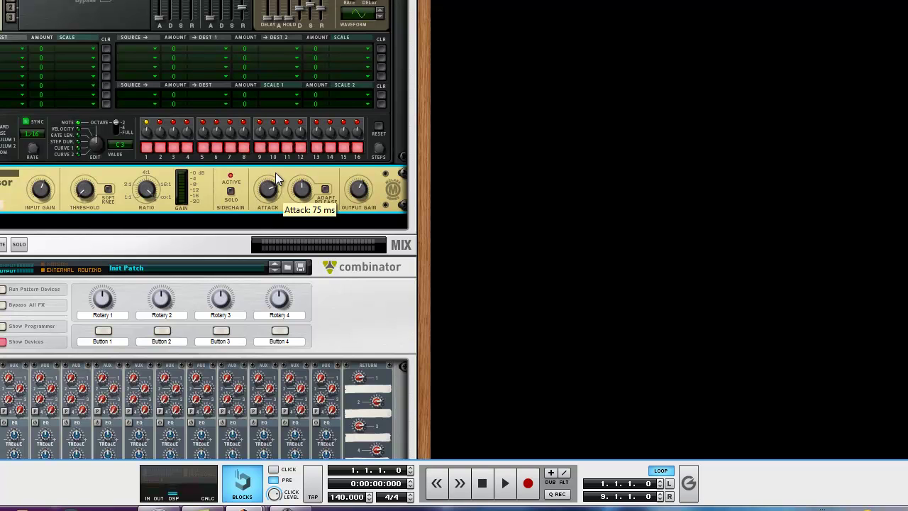
left_click_drag(276, 176, 271, 183)
left_click_drag(265, 227, 261, 323)
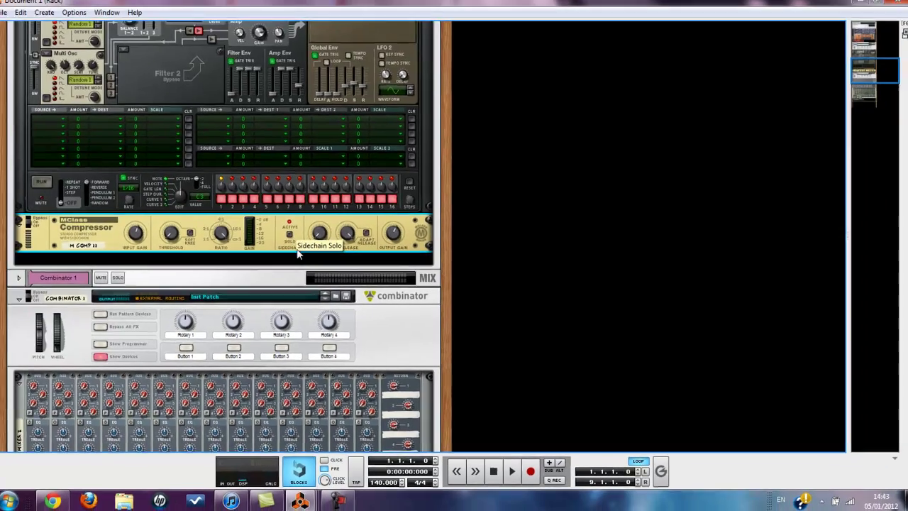
Check the rack's back-panel cabling, then return to the front panels.
key("Tab")
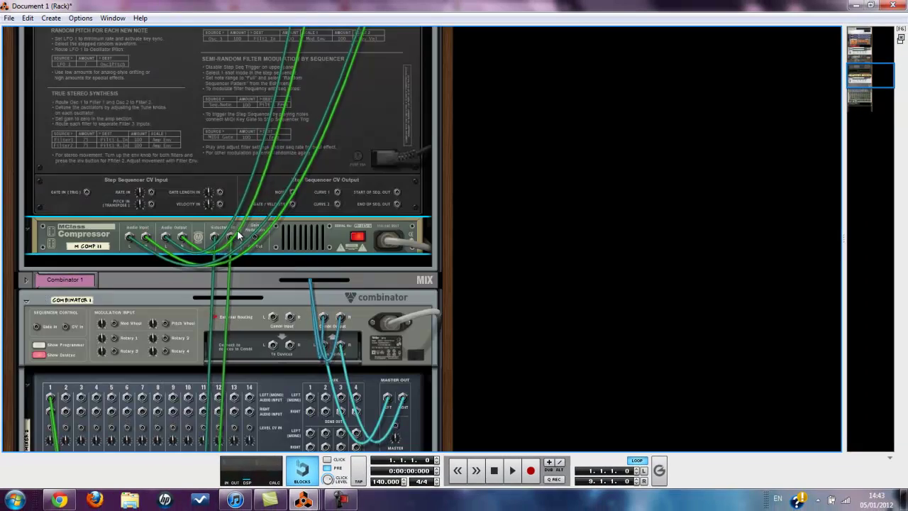
scroll(239, 236, "down", 10)
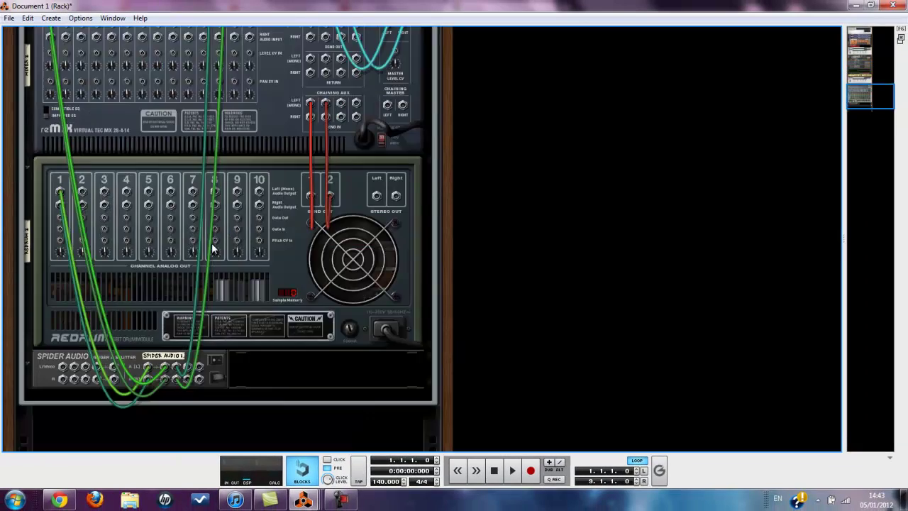
key("Tab")
scroll(395, 266, "up", 5)
In the Mixer, pull the Synth channel fader down to -7.28 dB.
key("alt+Tab")
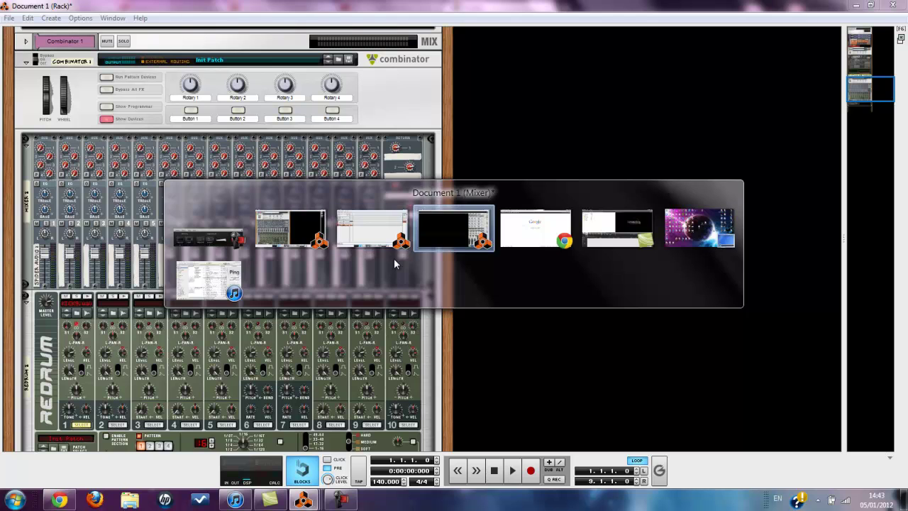
key("Escape")
key("alt+Tab")
key("alt+Tab")
key("alt+Tab")
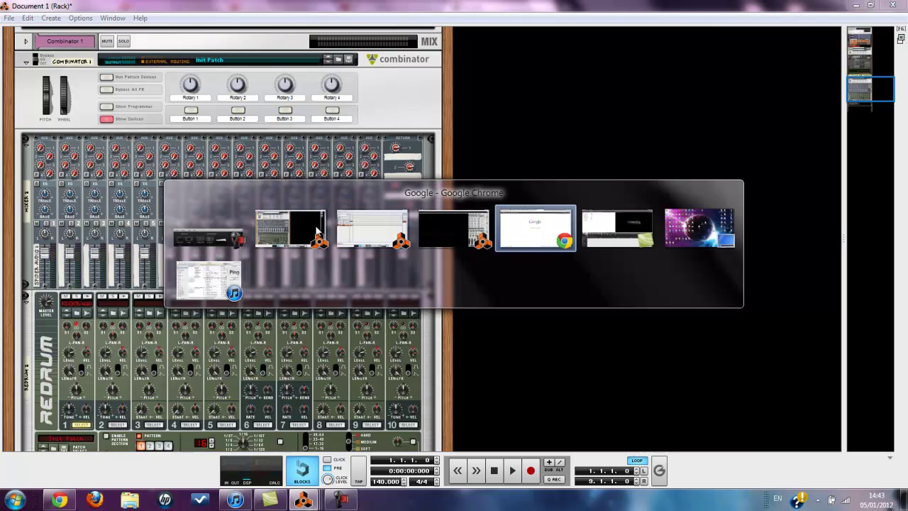
key("Escape")
key("F5")
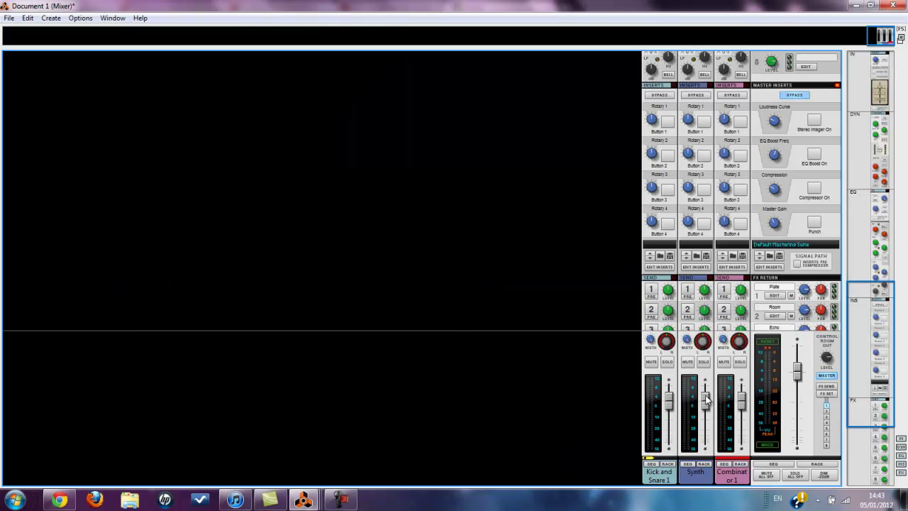
left_click_drag(707, 405, 707, 416)
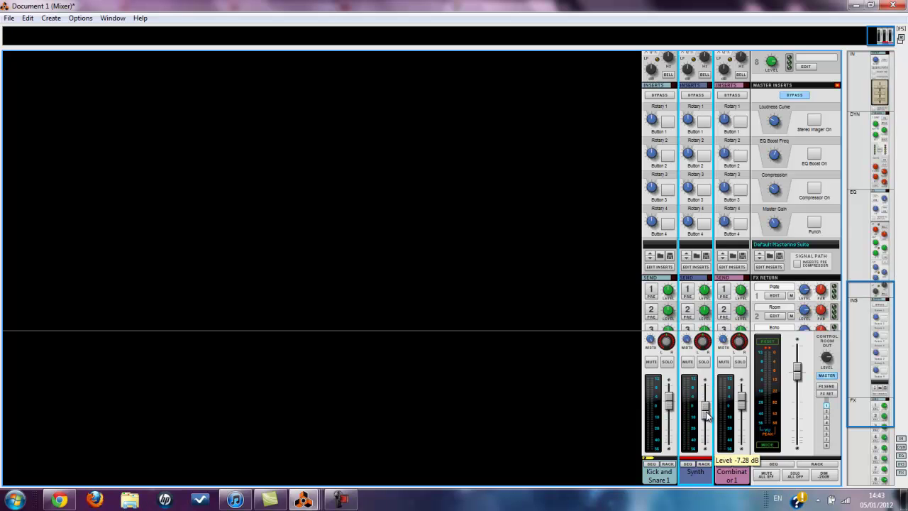
key("alt+Tab")
Play the song to hear the ducking, then stop and rewind.
key("F6")
scroll(130, 227, "up", 3)
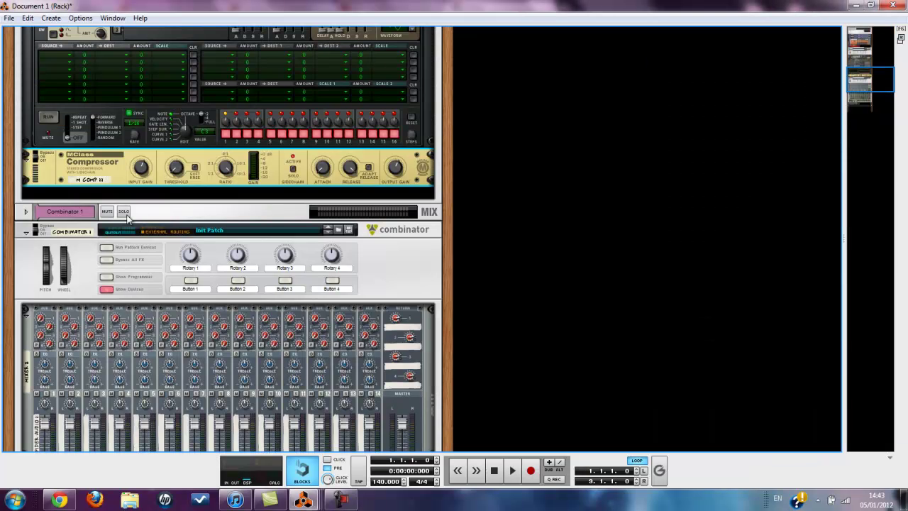
left_click(512, 471)
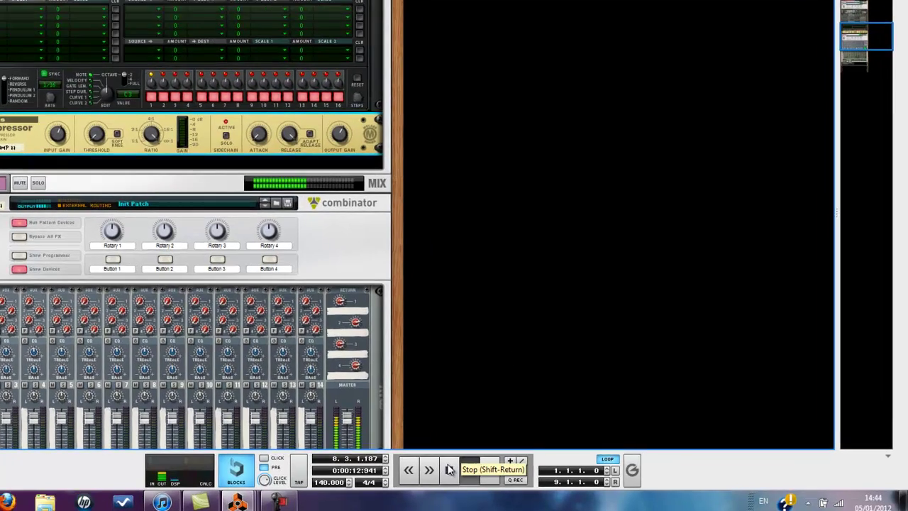
double_click(449, 470)
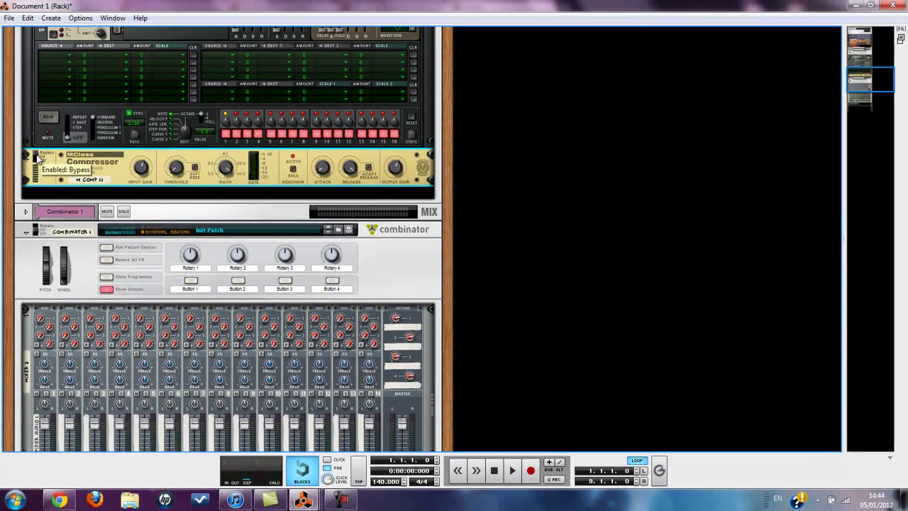
Switch the MClass Compressor from bypassed to on.
left_click(38, 159)
scroll(529, 212, "up", 5)
scroll(415, 225, "down", 15)
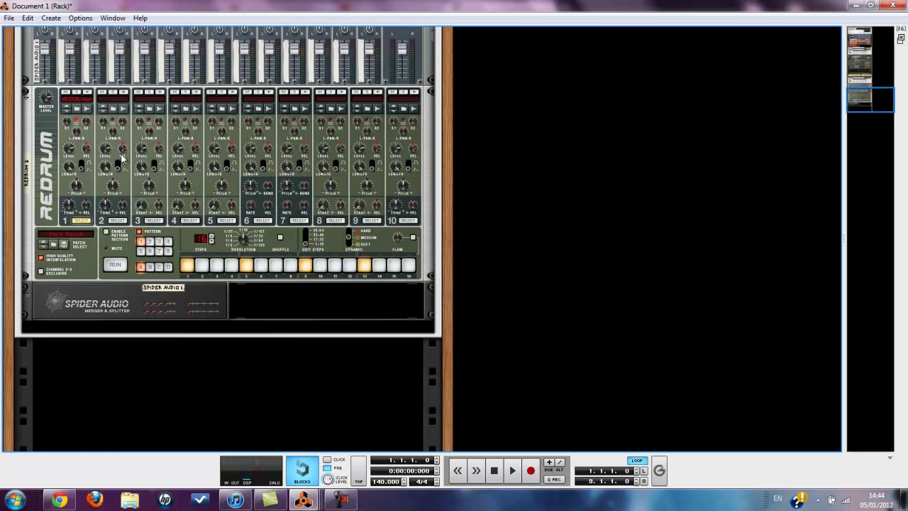
scroll(189, 277, "up", 12)
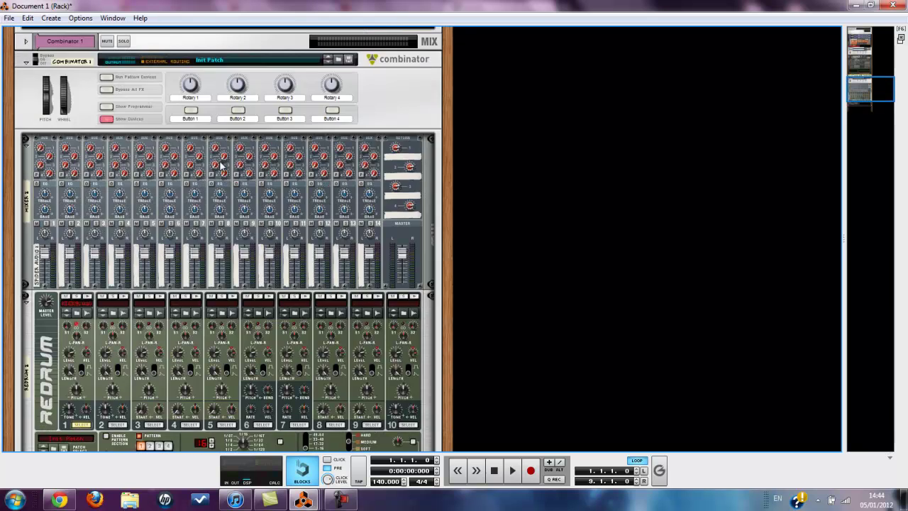
Play the song to hear the ducked Thor synth, then stop and rewind to bar 1.
scroll(120, 361, "up", 1)
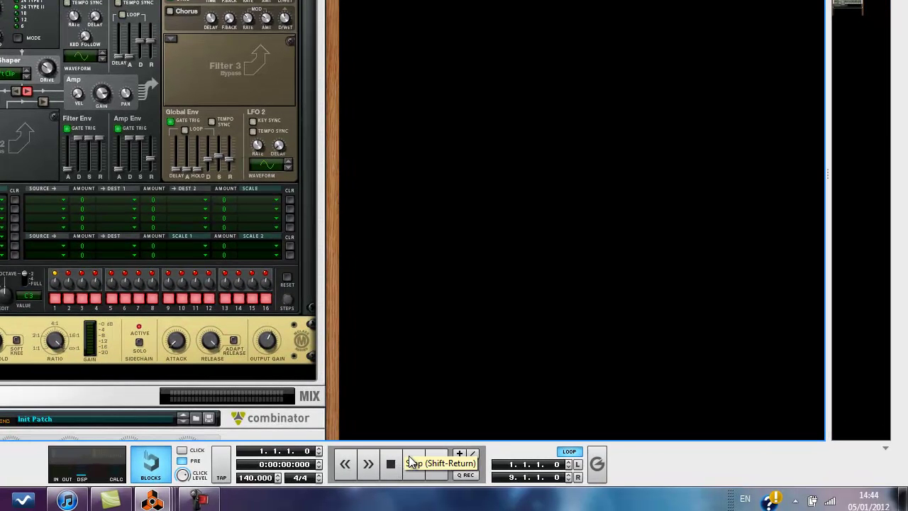
left_click(414, 463)
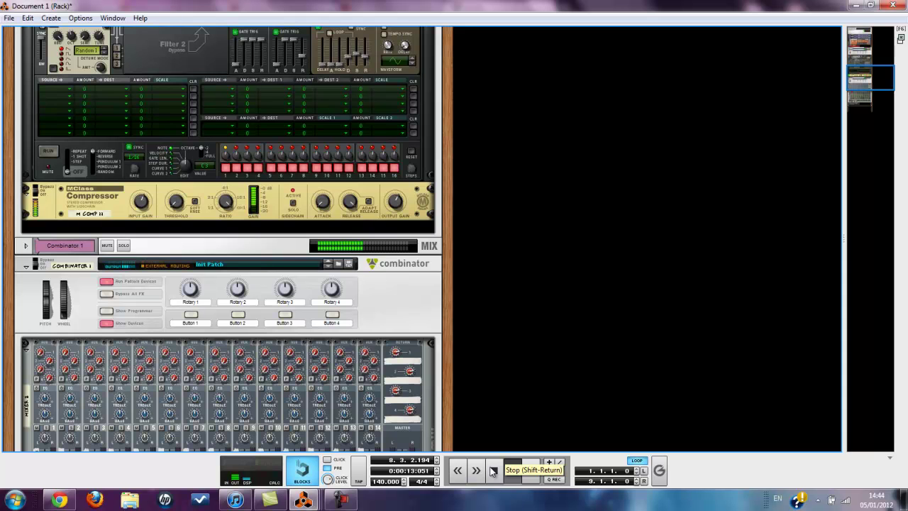
double_click(493, 471)
scroll(447, 225, "up", 5)
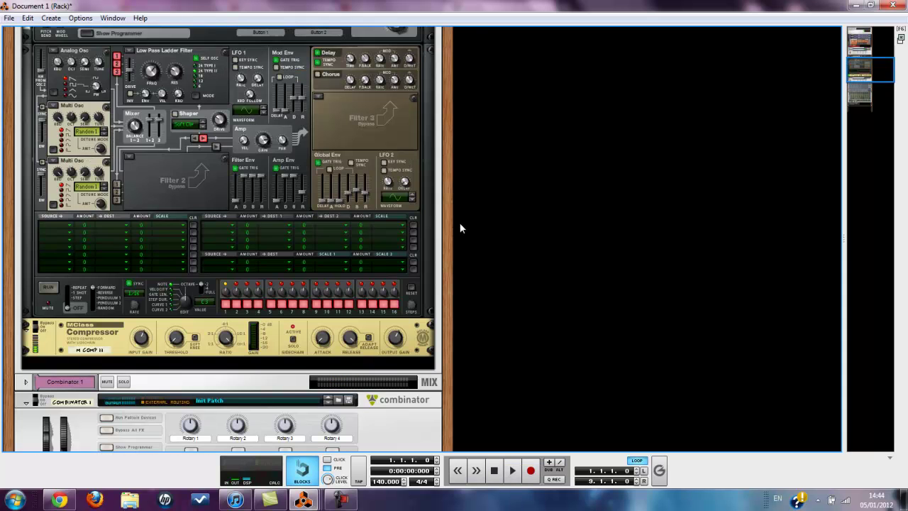
scroll(437, 227, "up", 1)
scroll(424, 208, "down", 5)
Refold and unfold Combinator 1, then flip the rack to its rear cabling.
left_click(28, 402)
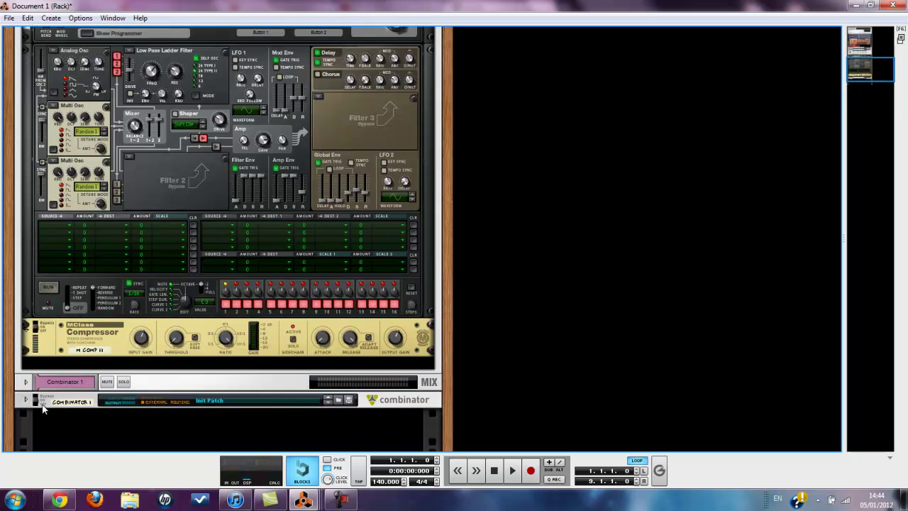
left_click(24, 401)
scroll(149, 226, "down", 4)
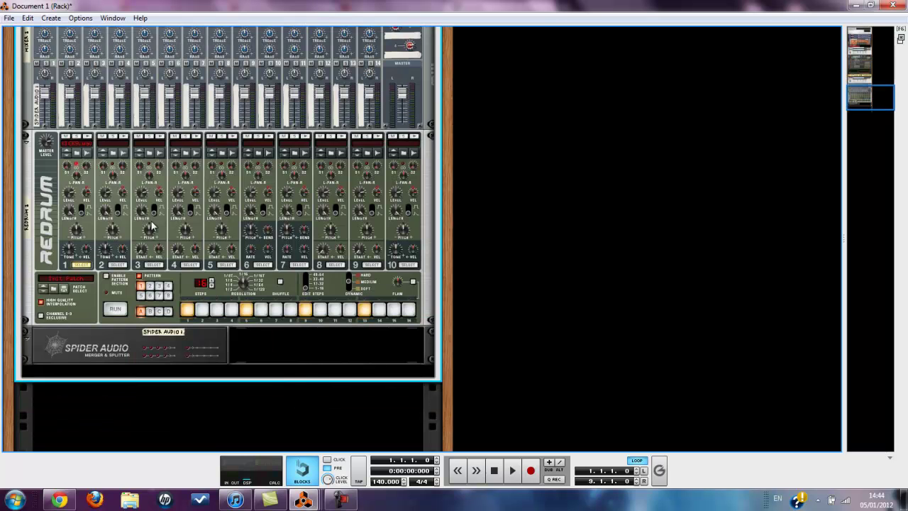
scroll(201, 92, "down", 1)
key("Tab")
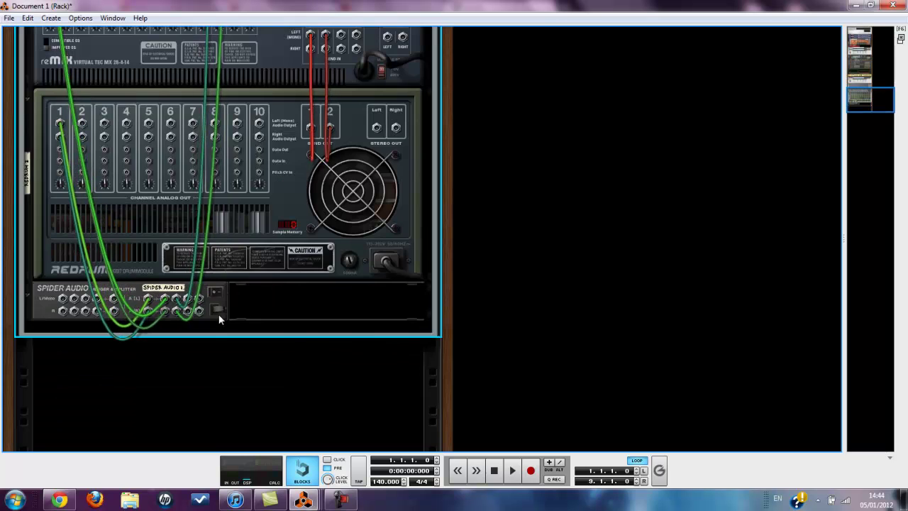
Add a second Spider Audio Merger & Splitter, cable Spider Audio 1 into its A(L) input, then delete it.
right_click(251, 299)
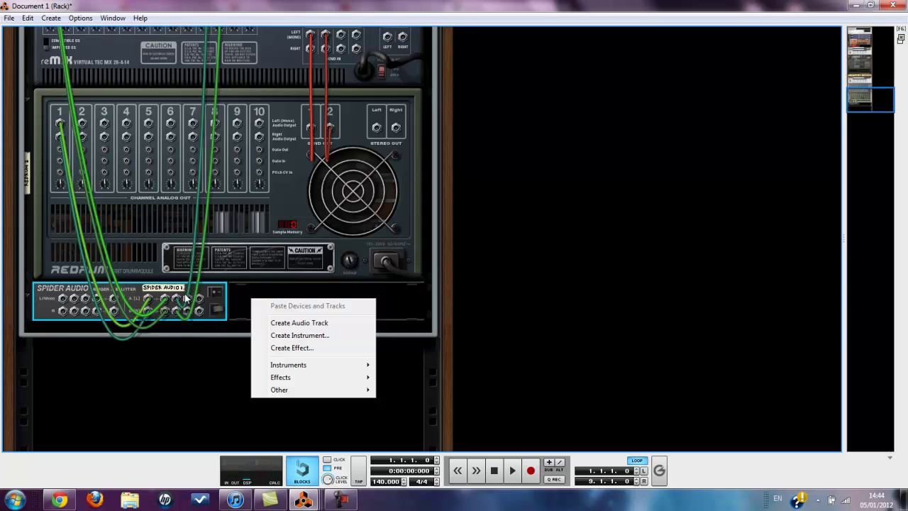
mouse_move(334, 390)
left_click(434, 337)
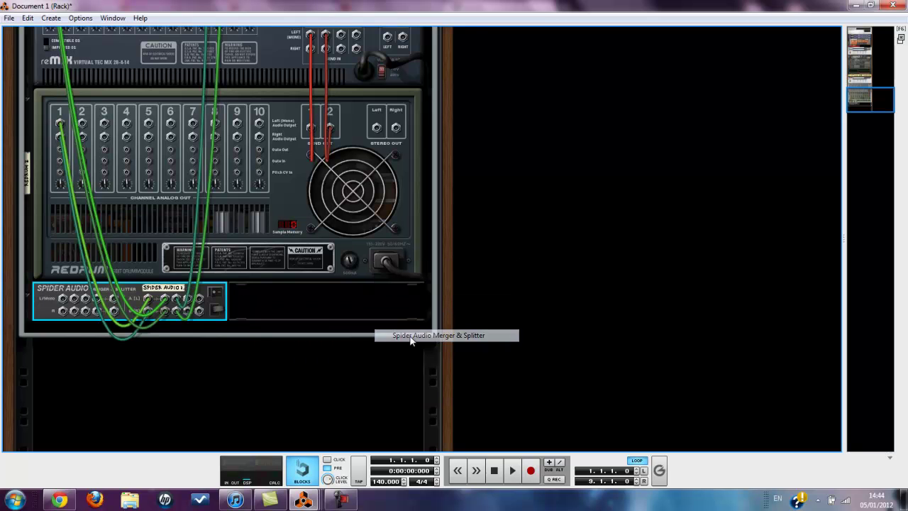
left_click_drag(200, 299, 548, 251)
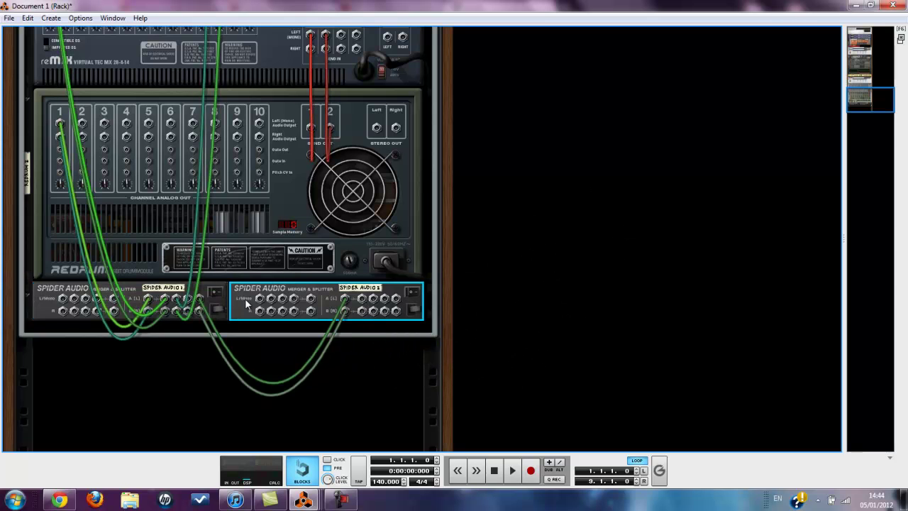
key("Delete")
Flip the rack to its front panels and fold Combinator 1 and the Synth combinator.
key("Tab")
scroll(213, 284, "up", 5)
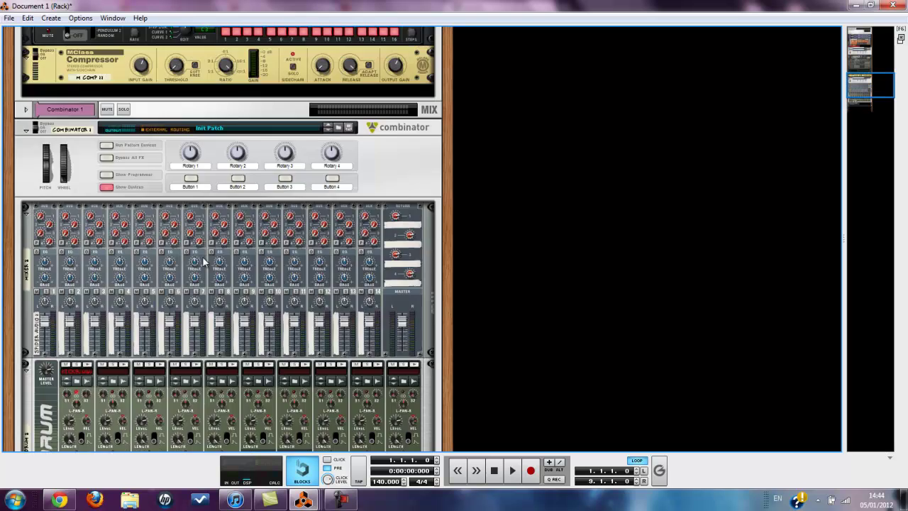
scroll(70, 224, "up", 3)
left_click(27, 234)
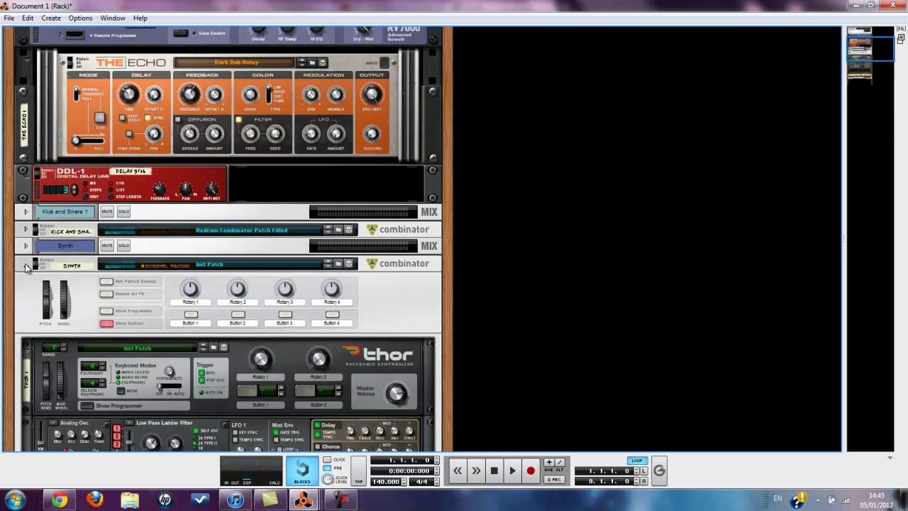
left_click(28, 264)
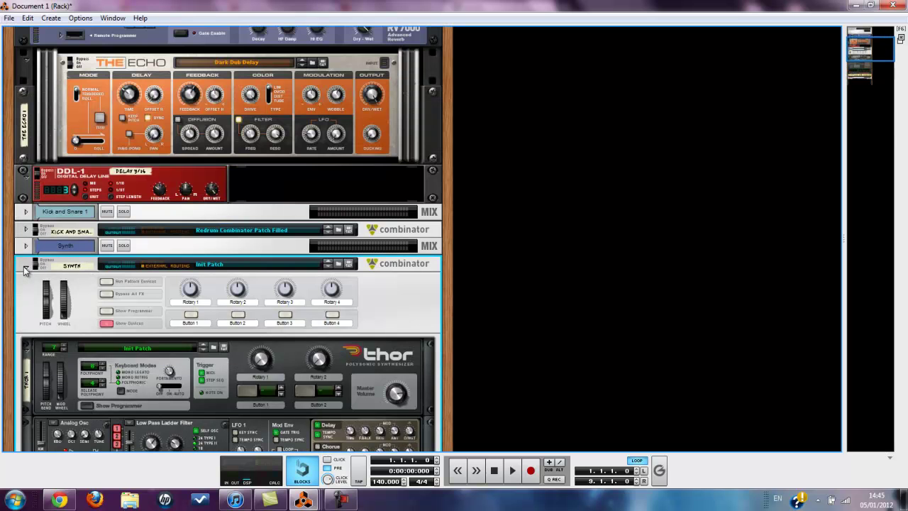
left_click(26, 268)
Unfold the Kick and Snare combinator and browse its mixer, Redrum and Spider splitters.
left_click(27, 264)
scroll(162, 199, "up", 1)
scroll(162, 200, "down", 3)
scroll(168, 207, "down", 3)
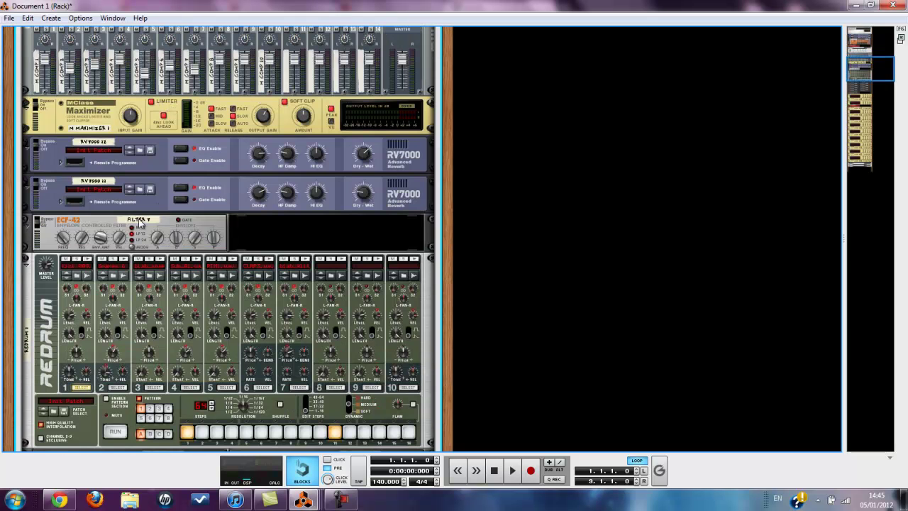
left_click(83, 265)
scroll(103, 255, "down", 2)
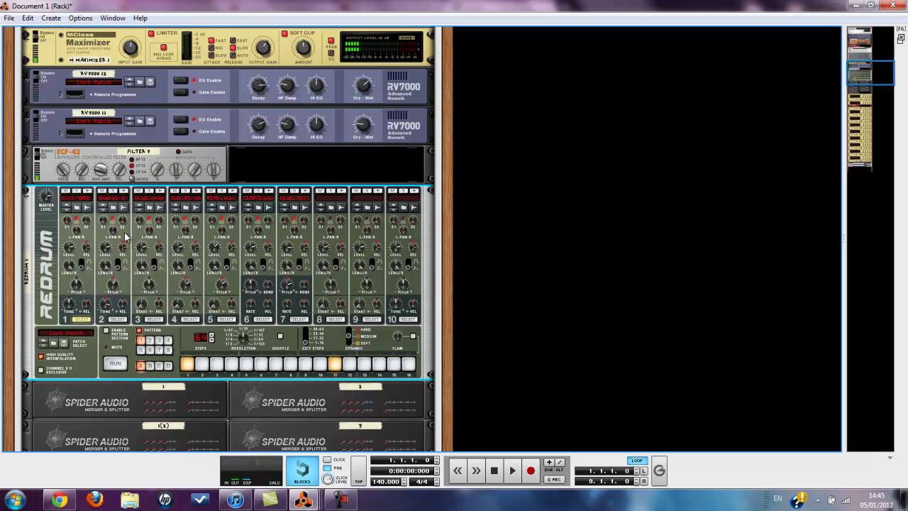
scroll(188, 244, "down", 12)
scroll(192, 238, "up", 4)
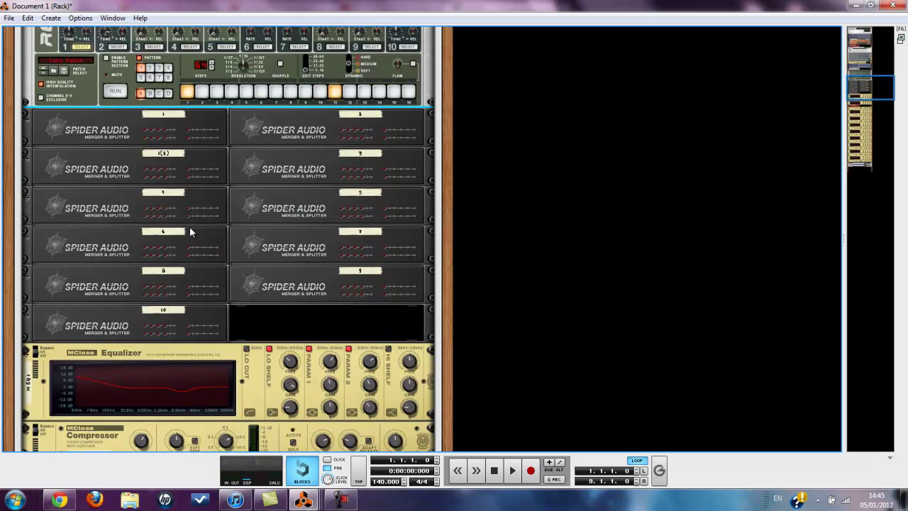
scroll(191, 241, "down", 10)
scroll(192, 244, "down", 5)
scroll(187, 222, "up", 16)
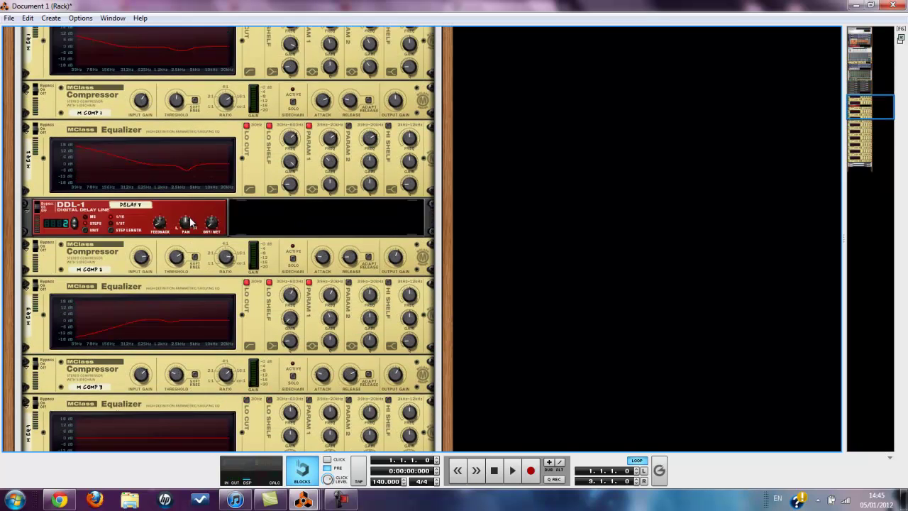
scroll(187, 224, "down", 16)
scroll(220, 239, "down", 5)
scroll(218, 240, "up", 12)
scroll(219, 240, "up", 3)
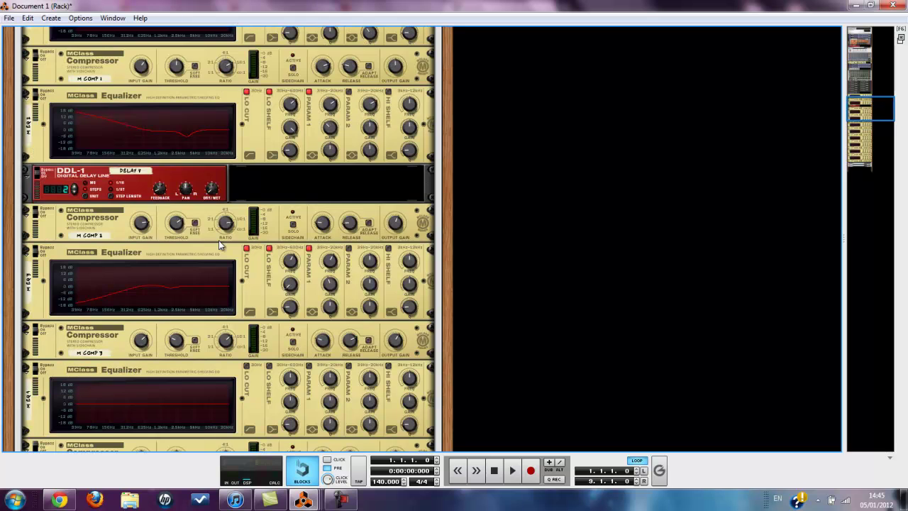
scroll(208, 215, "up", 3)
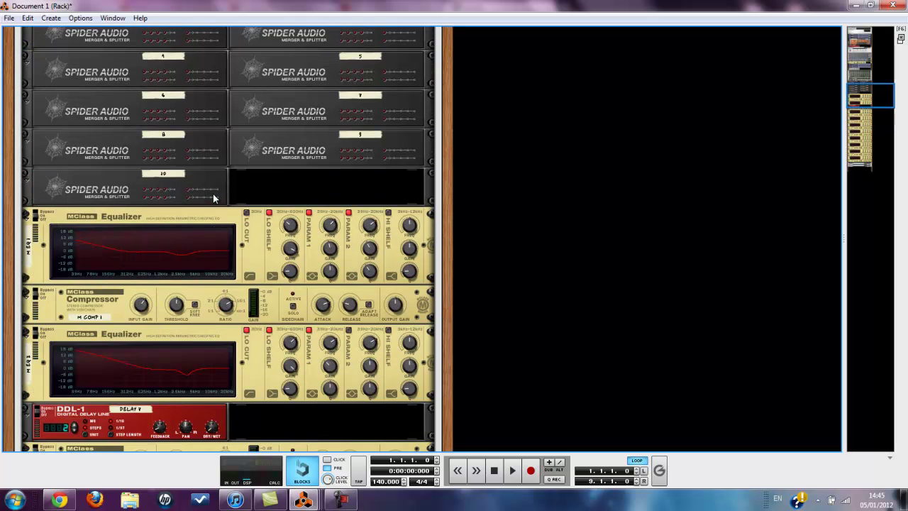
scroll(123, 407, "up", 2)
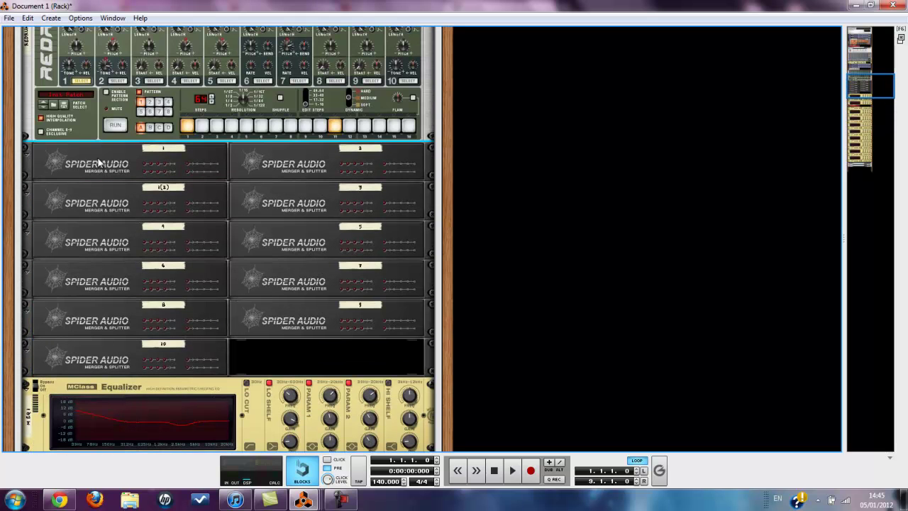
scroll(273, 252, "up", 1)
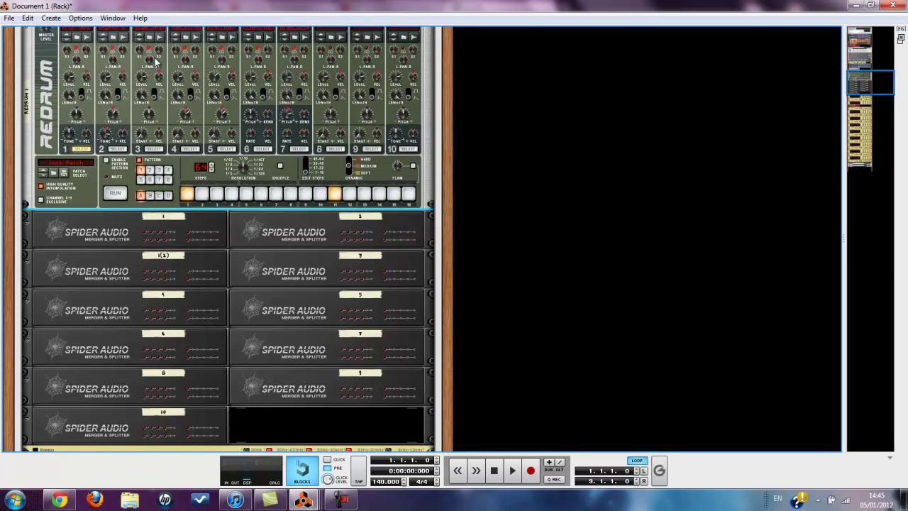
scroll(135, 58, "up", 2)
scroll(234, 239, "up", 3)
Show and hide RV7000 12's remote programmer, open RV7000 11's, then fold RV7000 11 to one row.
left_click(60, 263)
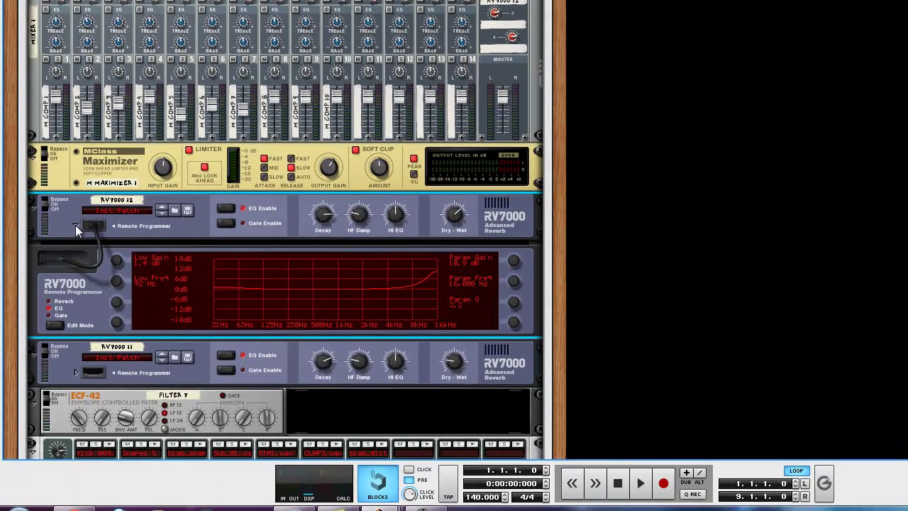
left_click(59, 263)
left_click(75, 276)
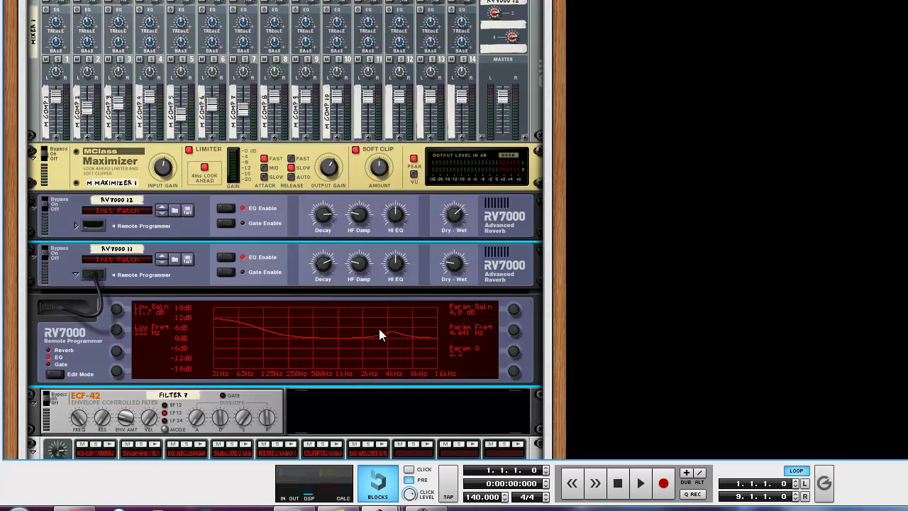
left_click(32, 255)
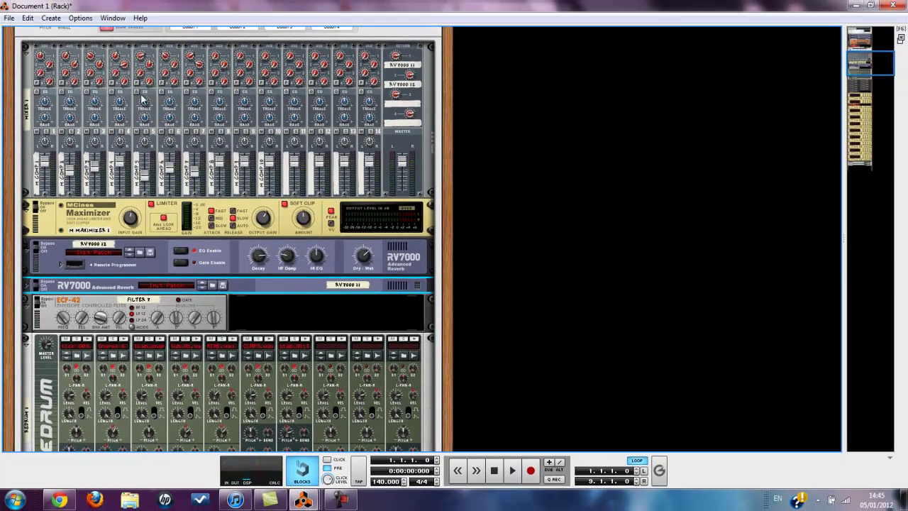
Fold the Kick and Snare combinator into a single row and deselect it.
scroll(144, 110, "up", 3)
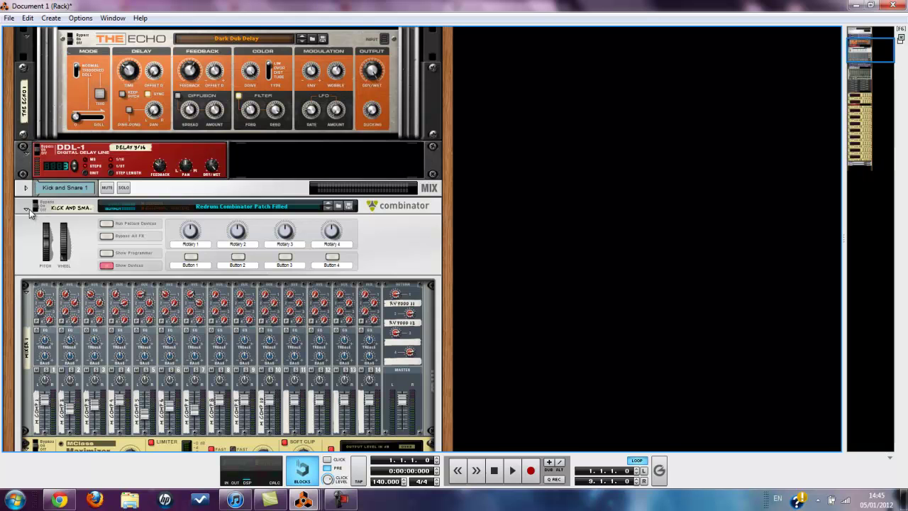
left_click(26, 209)
left_click(572, 251)
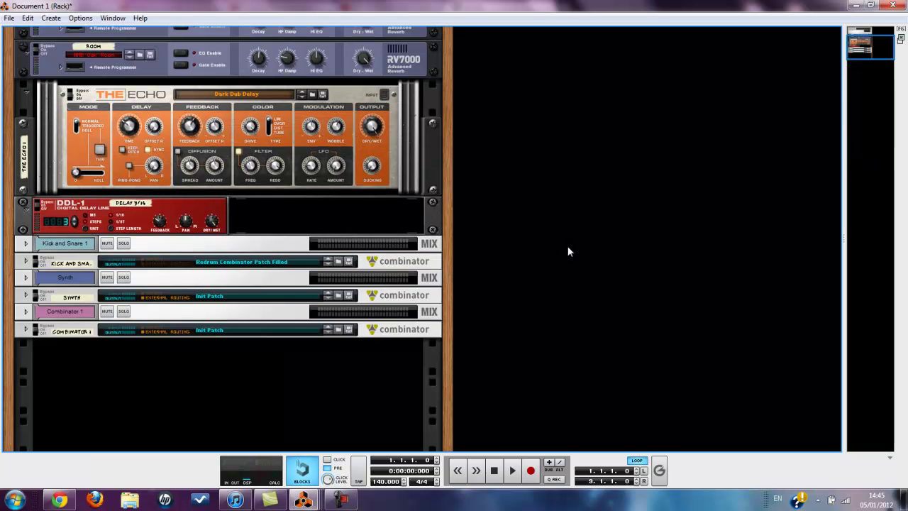